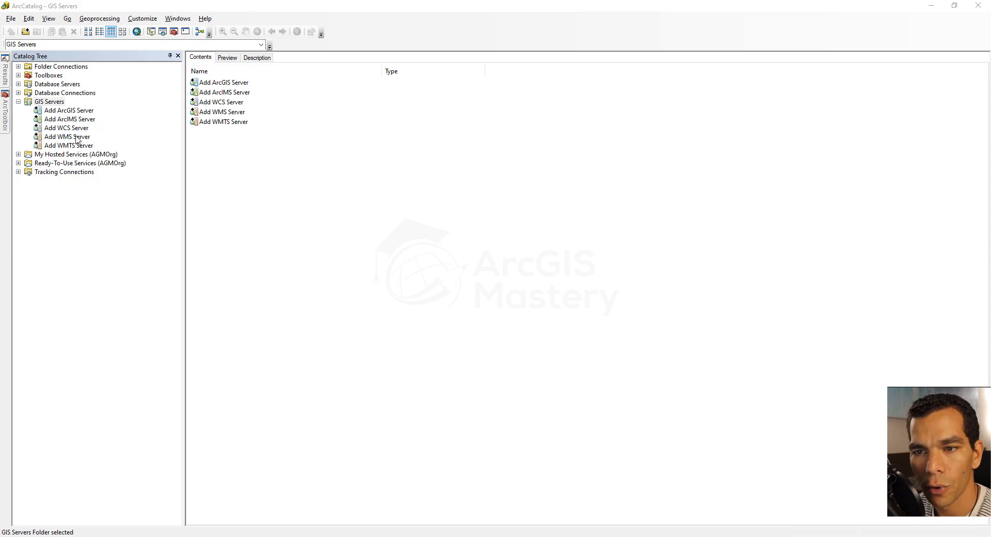
Step: Switch to the Word notes and open the ArcGIS Server REST services link in the browser
left_click(45, 103)
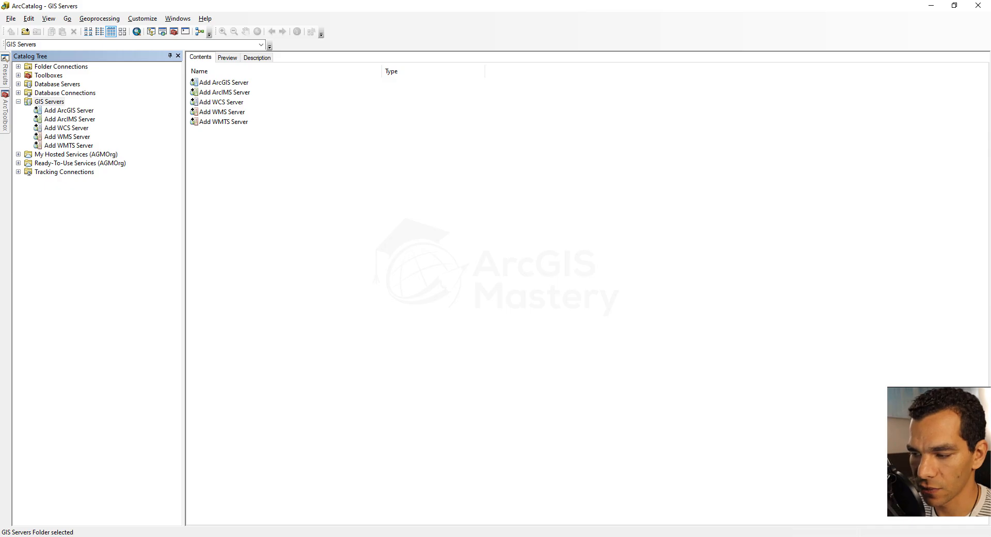
key("alt+Tab")
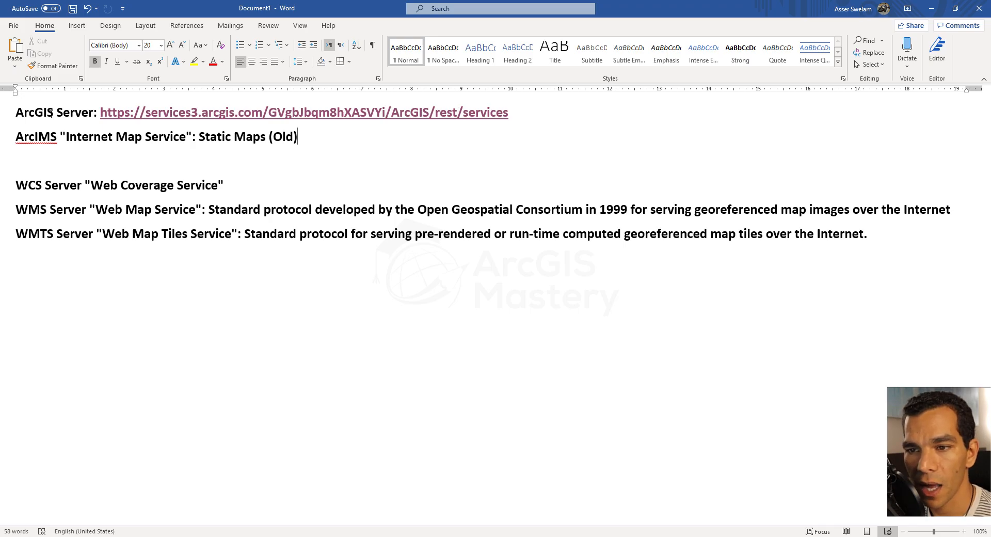
left_click(276, 116)
left_click(229, 112)
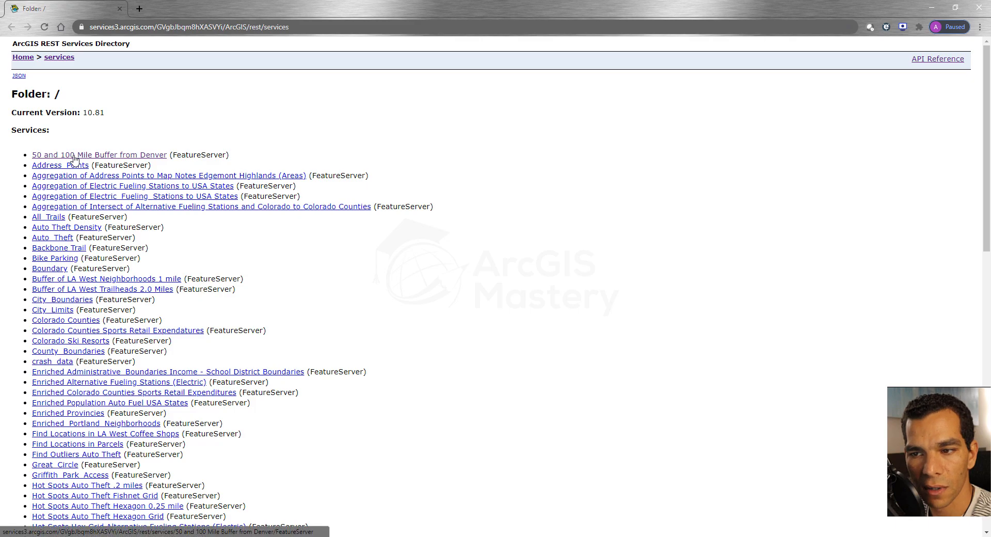
Step: Open the 50 and 100 Mile Buffer from Denver feature service and examine its layer's properties and fields
left_click(102, 155)
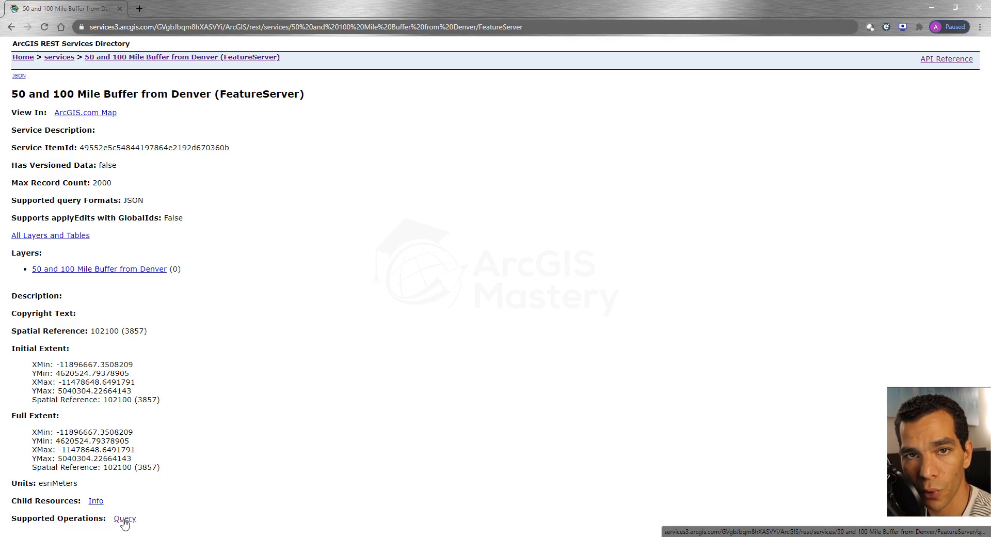
left_click(135, 270)
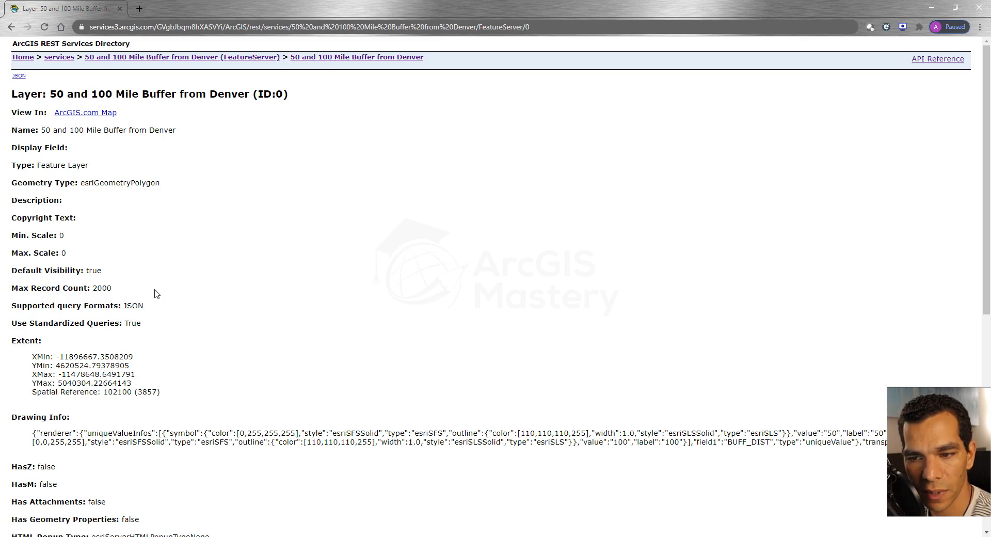
scroll(164, 323, "down", 3)
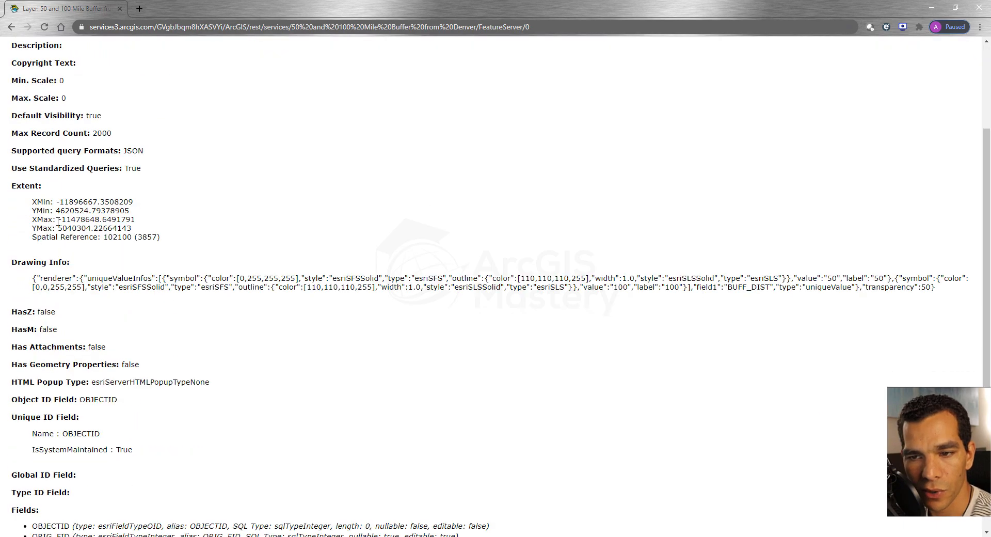
scroll(196, 248, "down", 1)
scroll(196, 249, "down", 3)
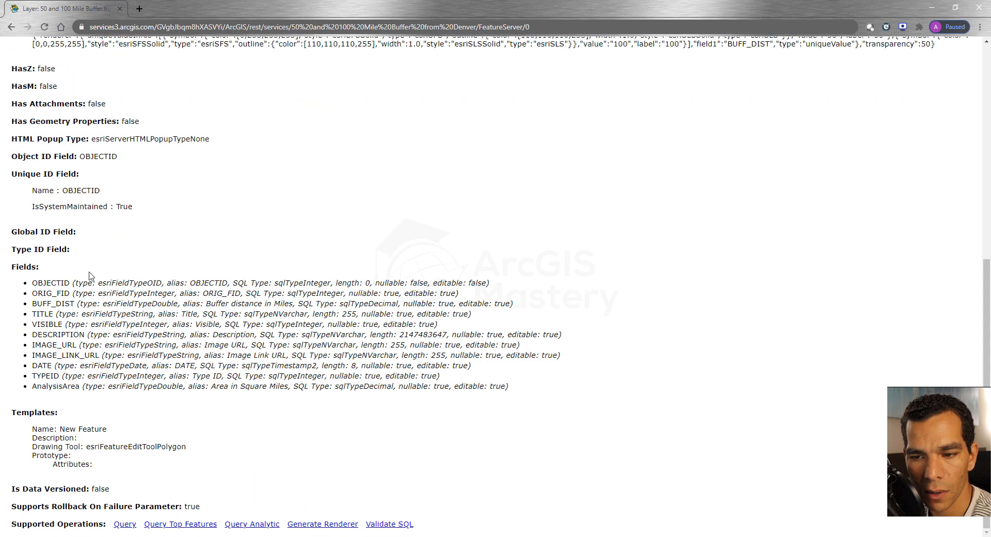
left_click_drag(32, 282, 70, 282)
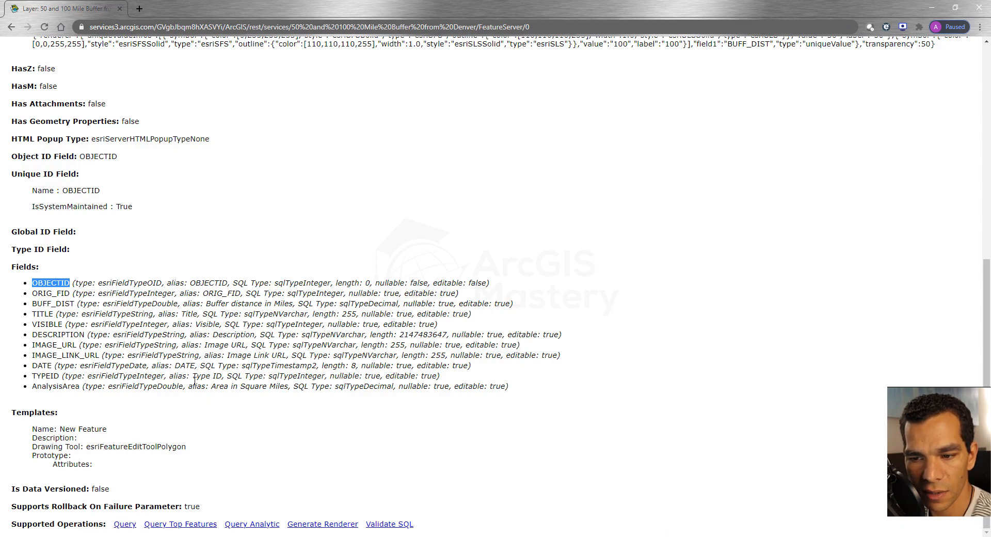
left_click(227, 334)
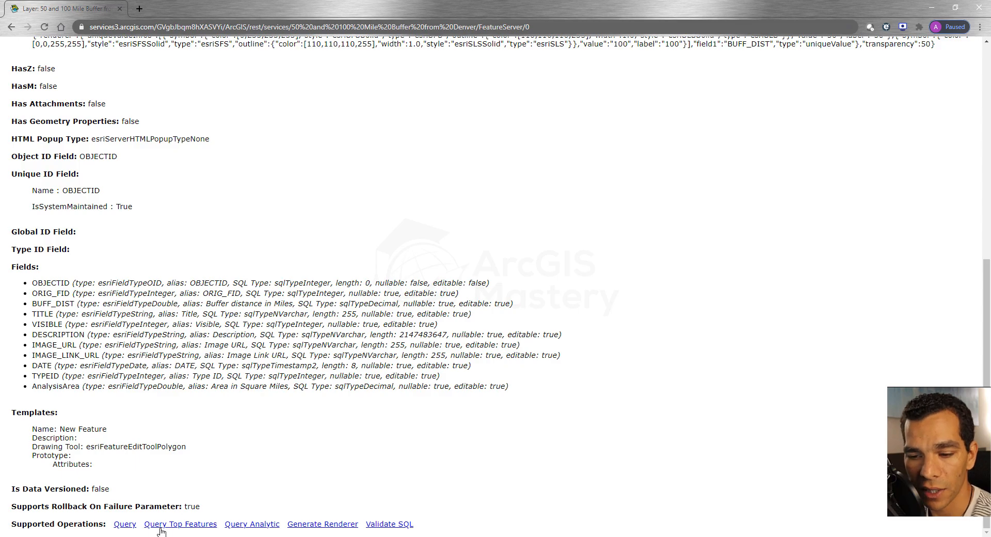
Step: View the Query form of the Denver buffer layer and return to the root services directory
left_click(127, 525)
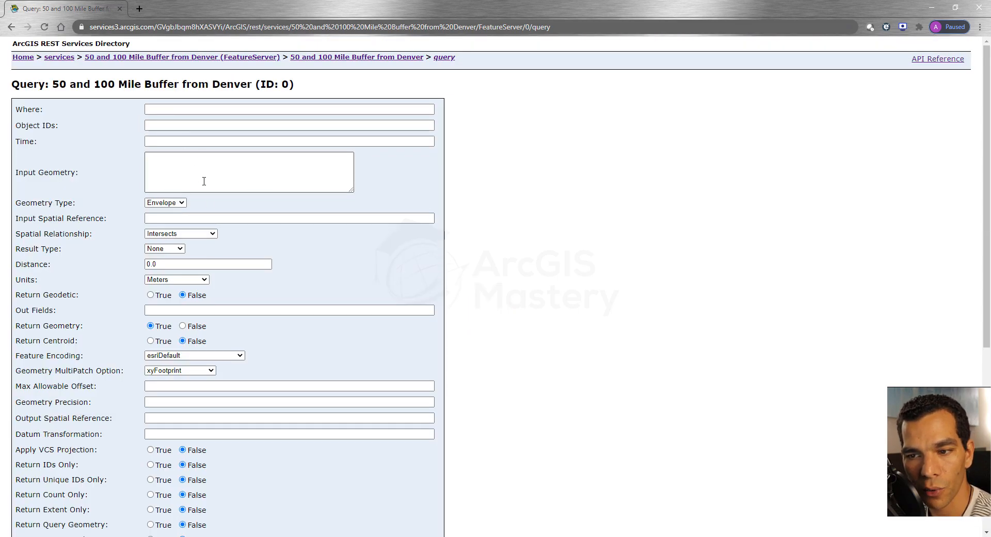
key("alt+Left")
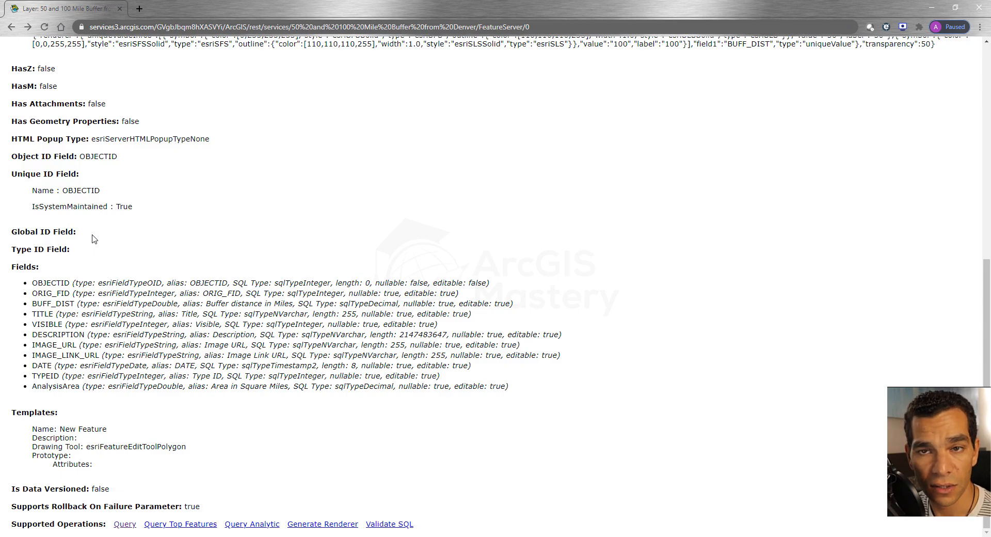
scroll(118, 247, "up", 8)
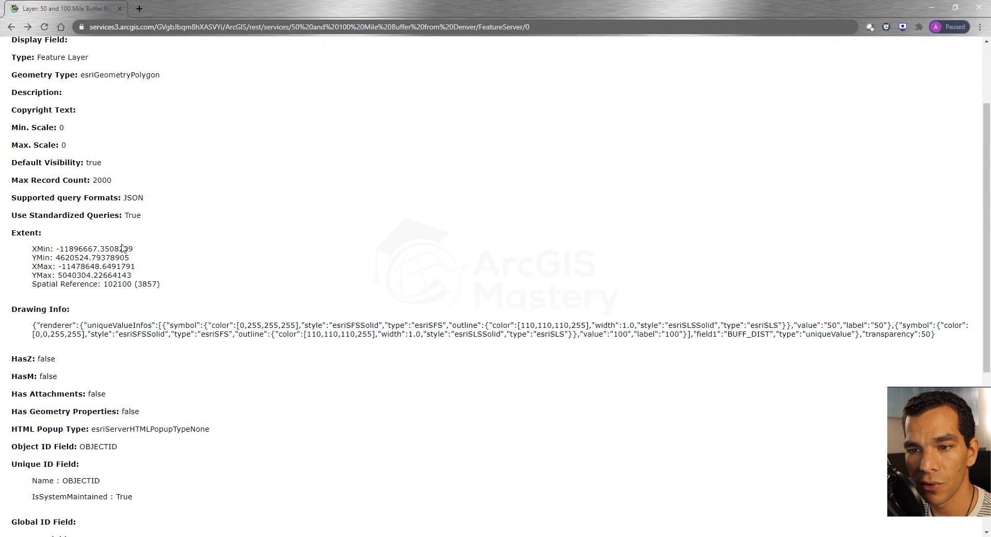
left_click(11, 28)
left_click(11, 28)
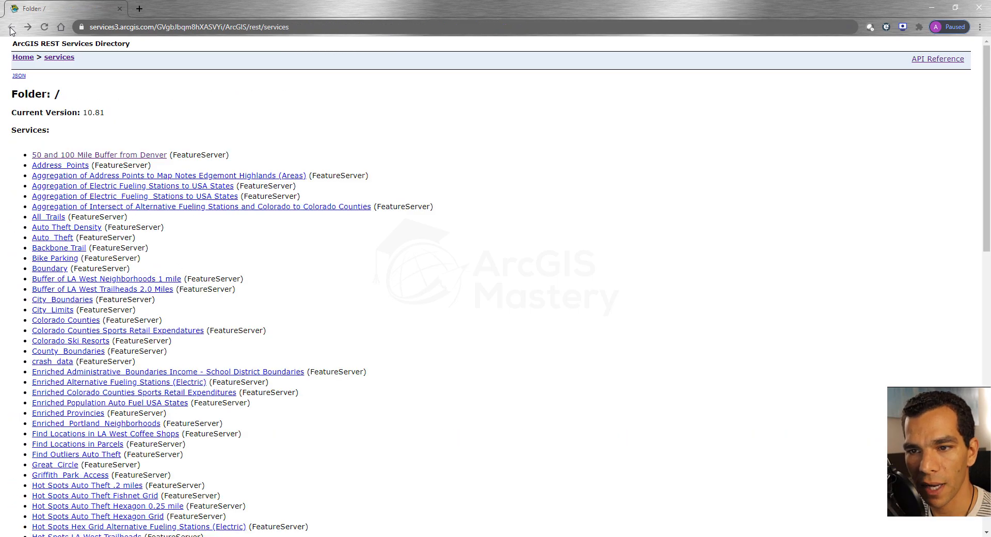
Step: Copy the services directory URL and add it in ArcCatalog as an ArcGIS Server connection with Use GIS services
left_click(312, 29)
key("ctrl+c")
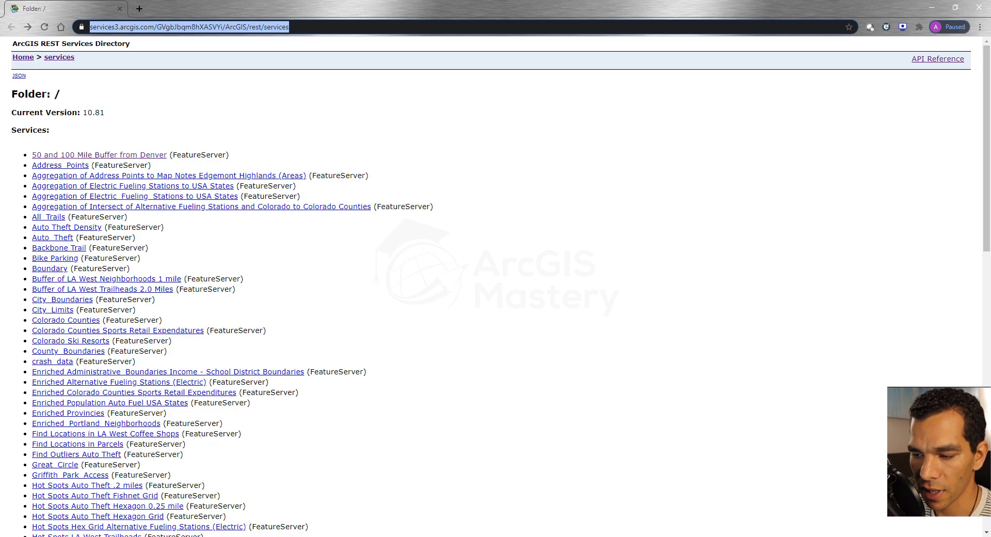
key("alt+Tab")
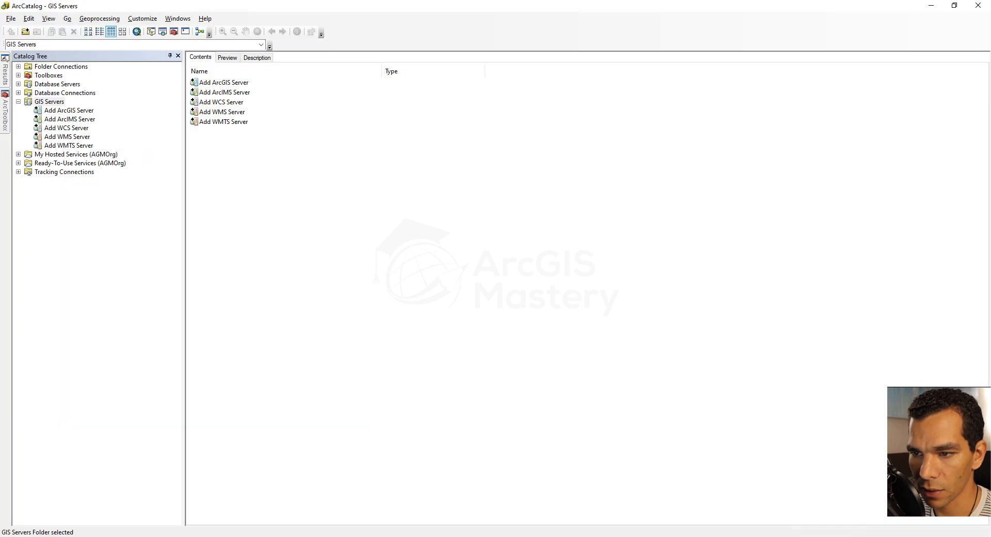
double_click(69, 111)
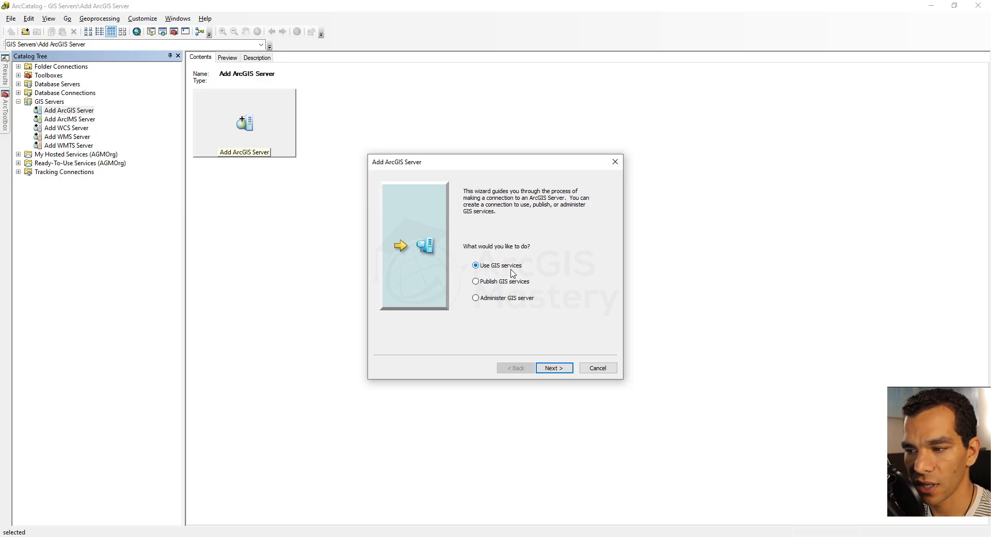
left_click(554, 368)
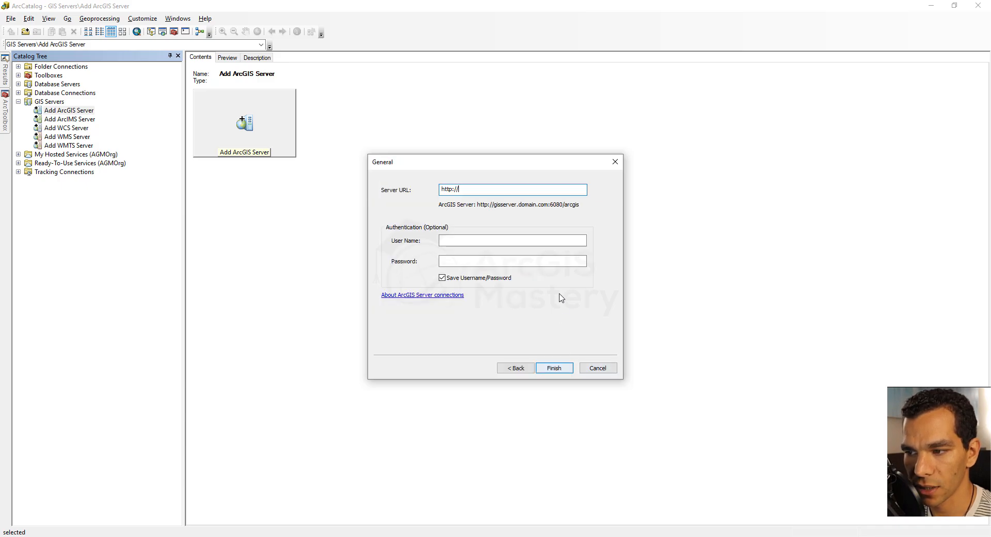
key("ctrl+v")
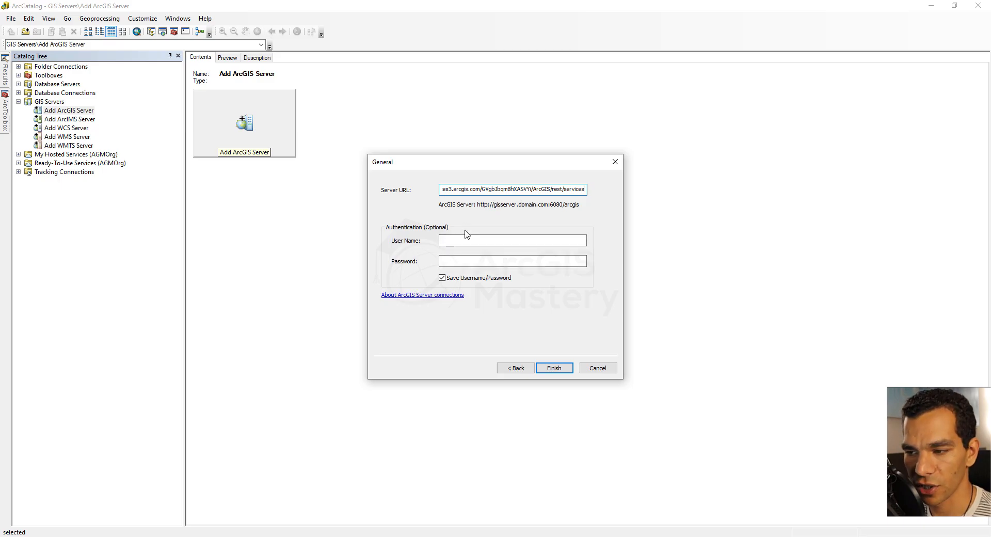
left_click(555, 368)
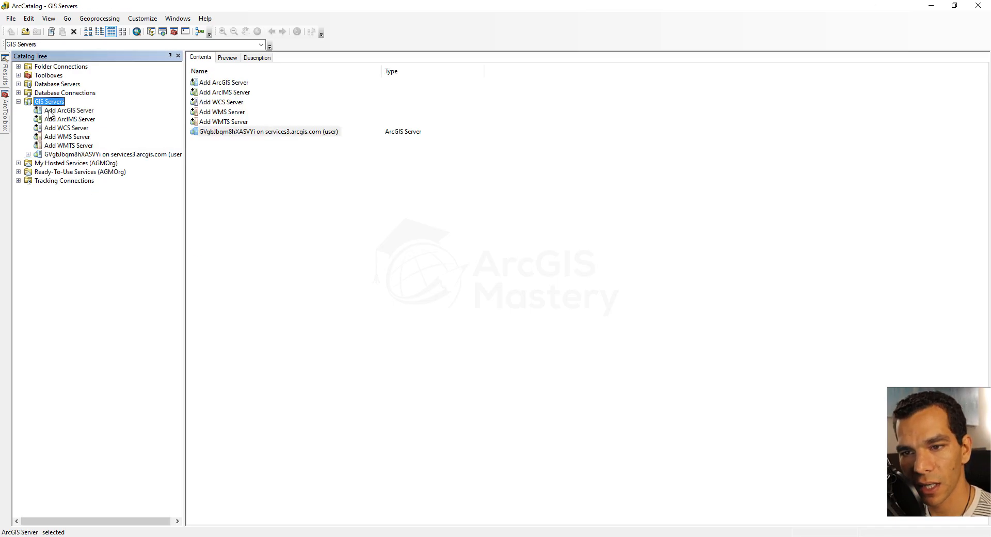
Step: Expand the new services3.arcgis.com connection to browse its services, and list its contents with the Catalog Tree widened
left_click(28, 154)
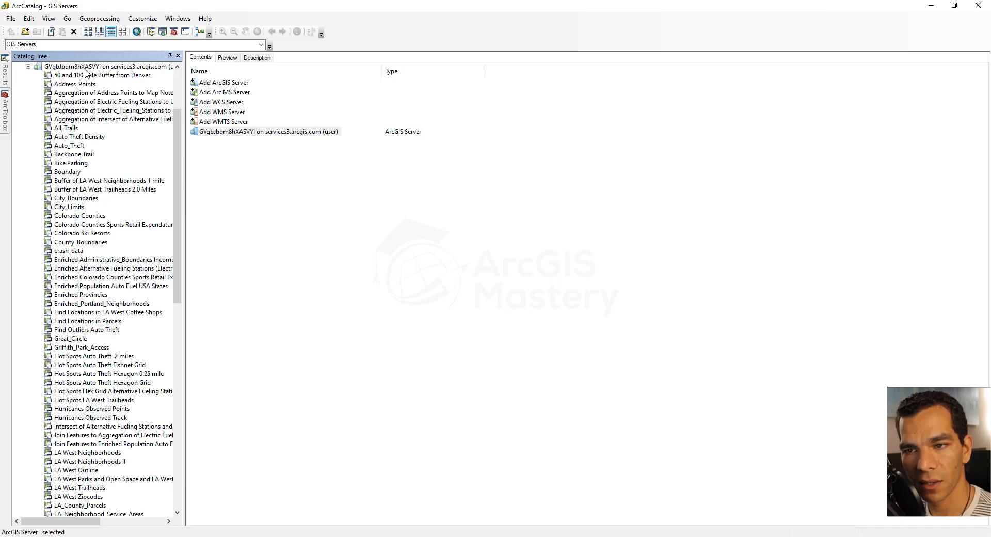
scroll(104, 210, "down", 3)
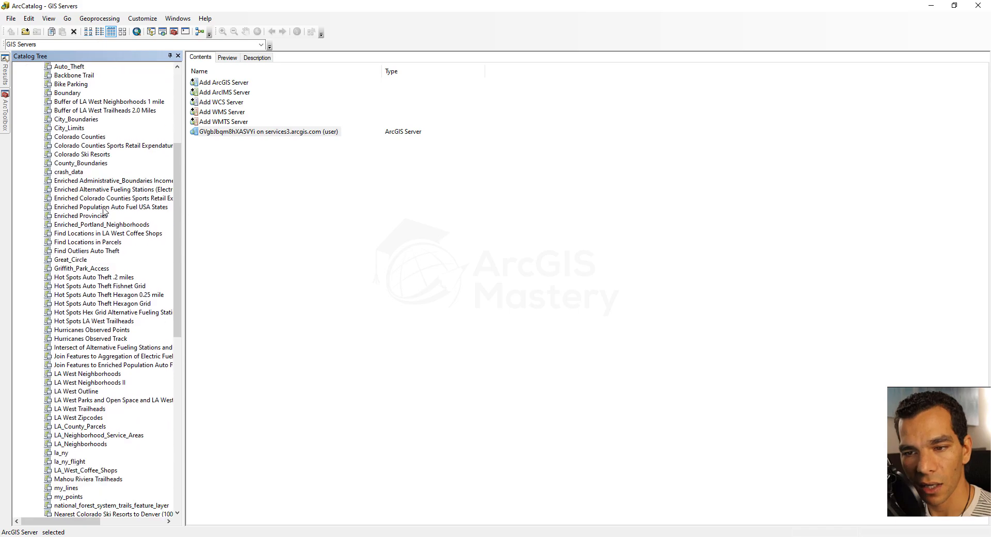
scroll(103, 211, "down", 7)
scroll(103, 210, "down", 8)
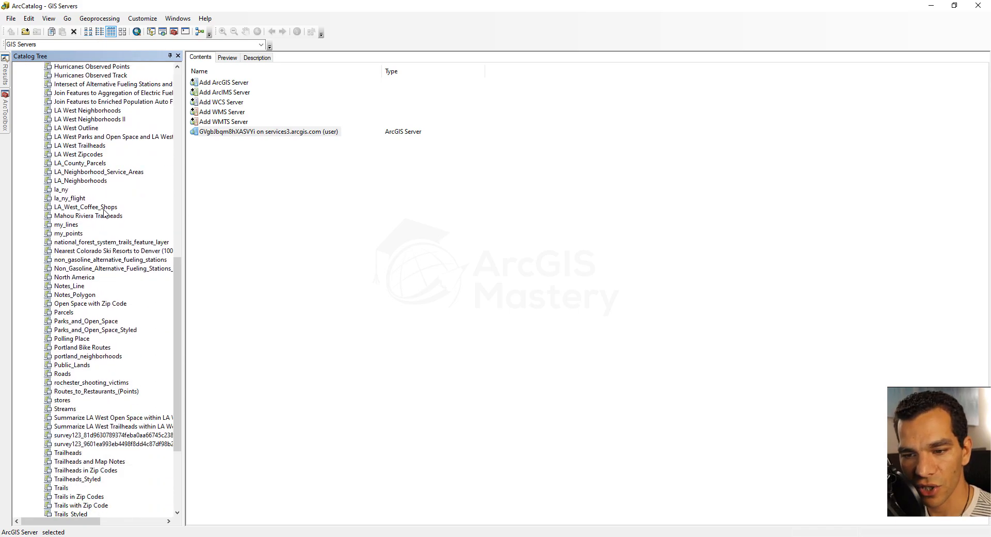
scroll(107, 215, "up", 5)
scroll(107, 216, "up", 16)
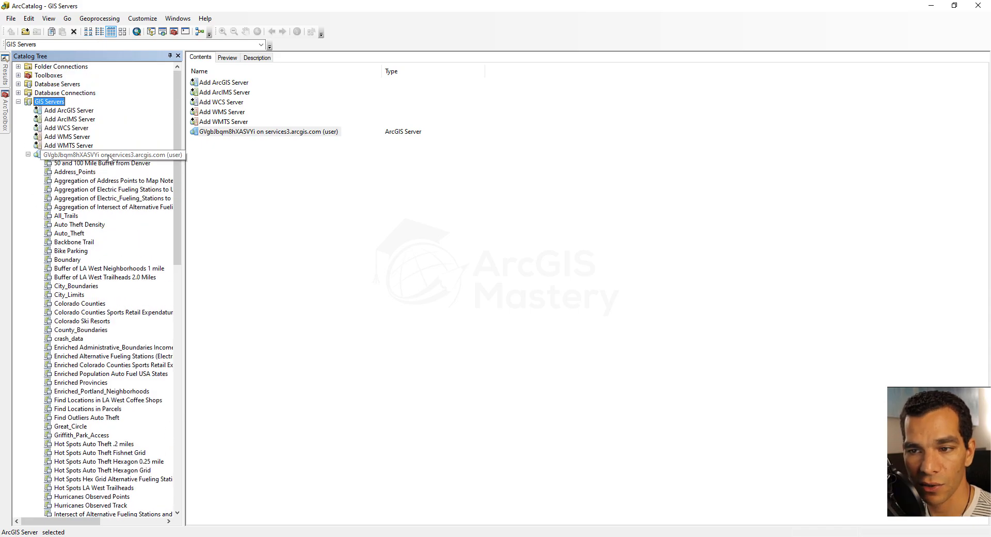
left_click(109, 158)
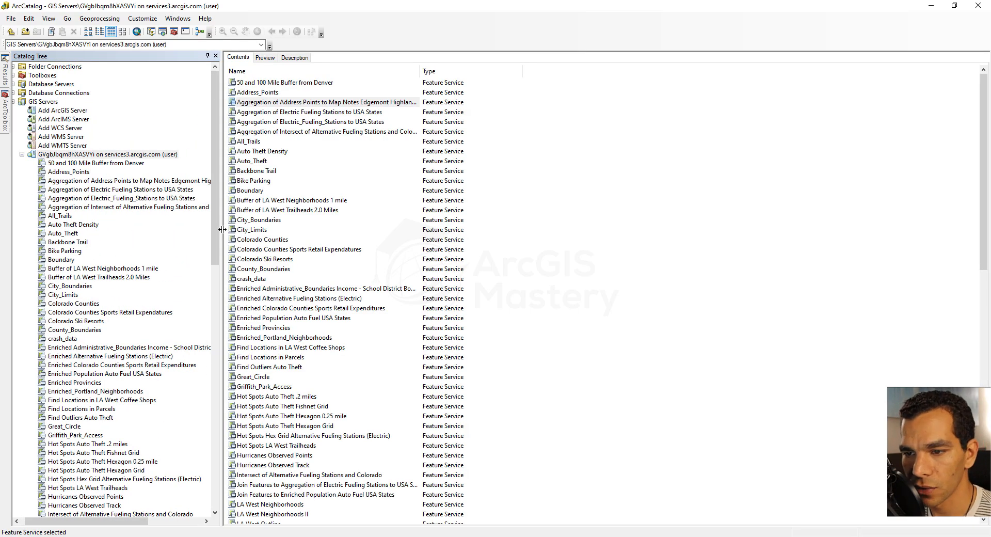
left_click_drag(222, 229, 324, 229)
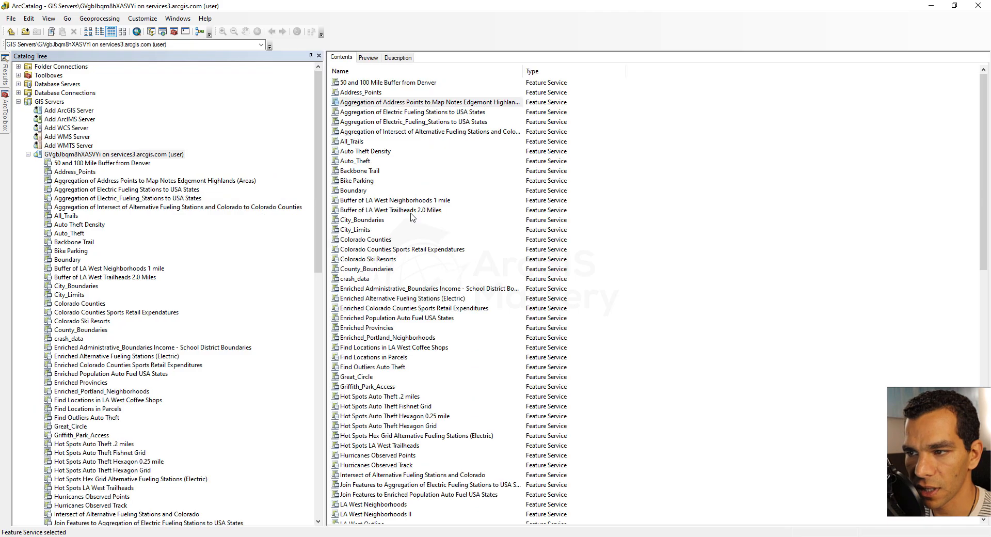
Step: Compare the commands offered for the Aggregation of Address Points service with those in the sde3.jpg picture in Photos, returning to ArcCatalog
right_click(408, 104)
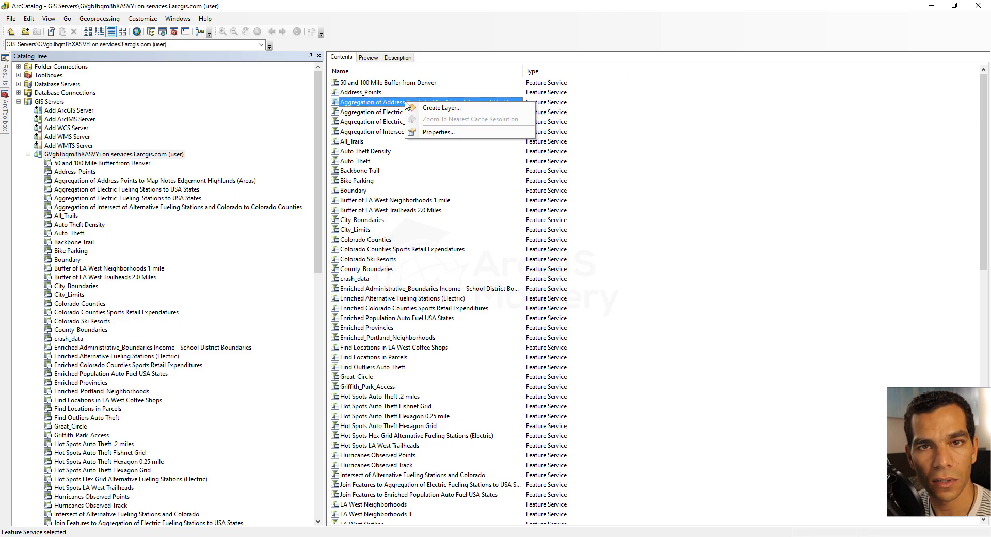
left_click(364, 112)
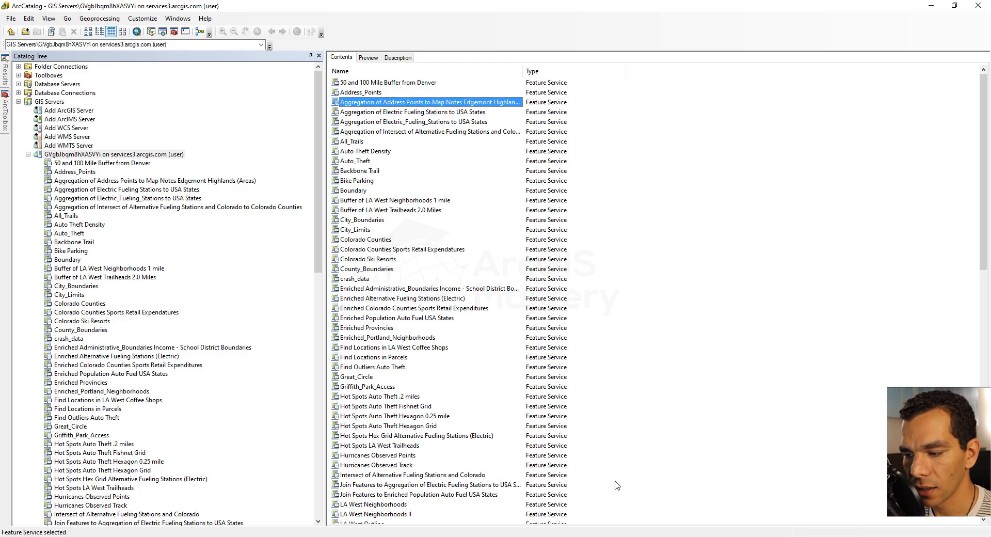
left_click(650, 536)
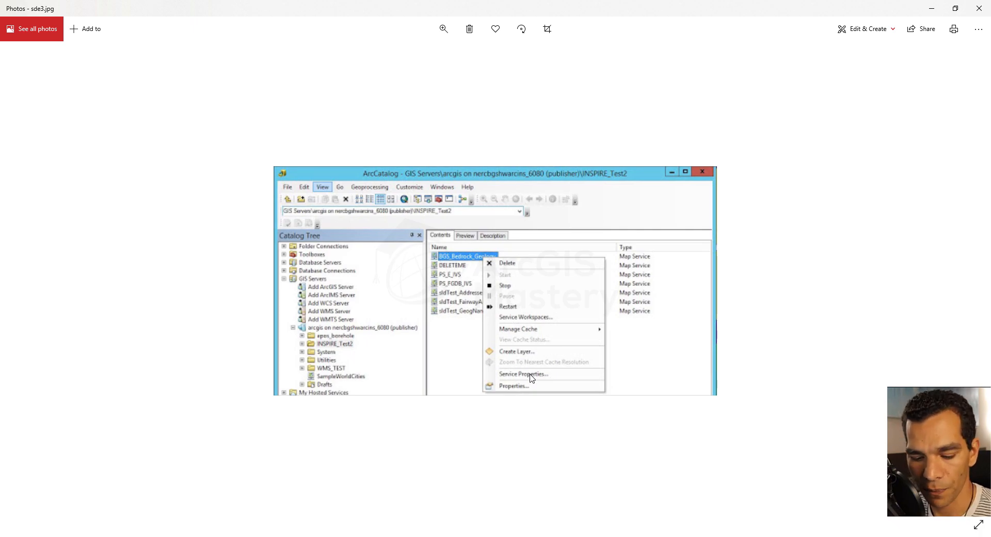
key("alt+Tab")
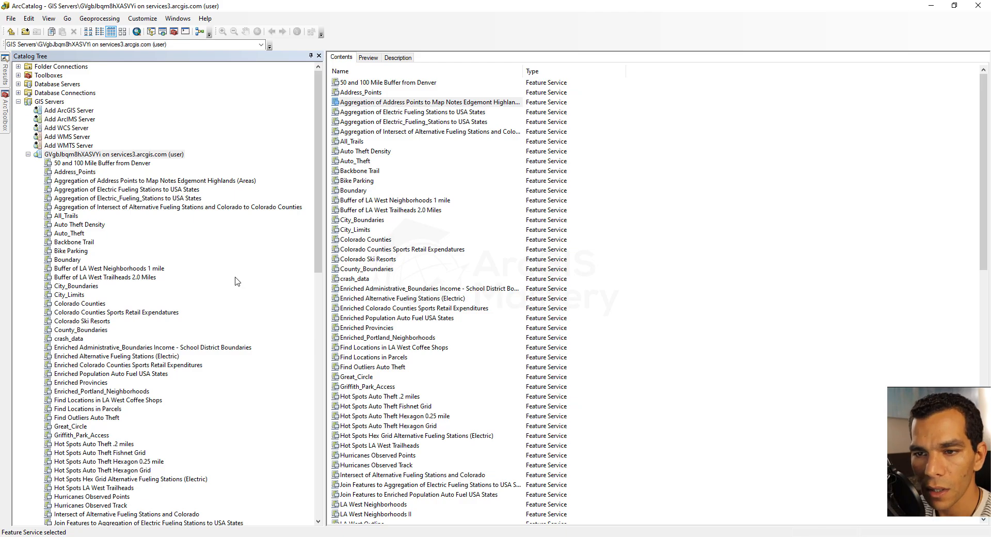
double_click(77, 112)
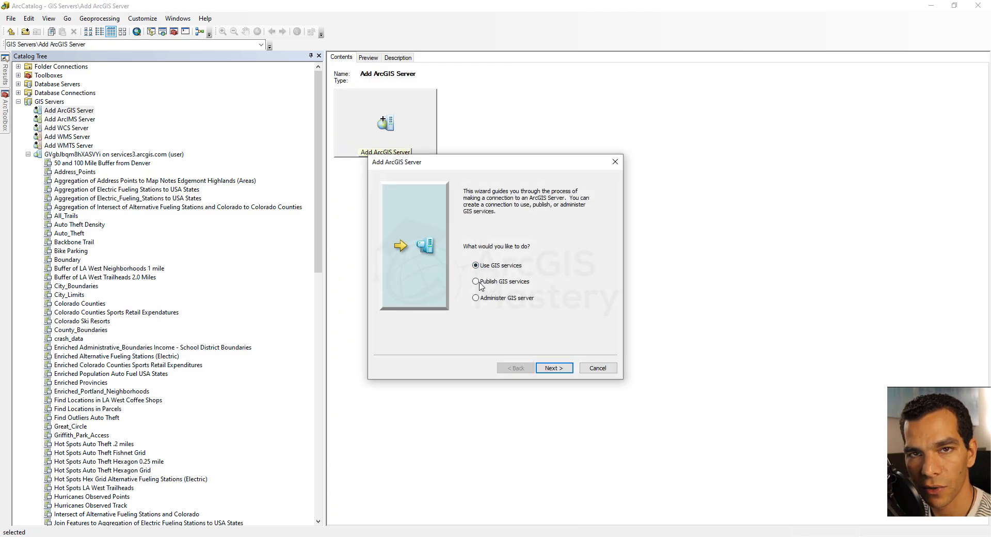
left_click(553, 369)
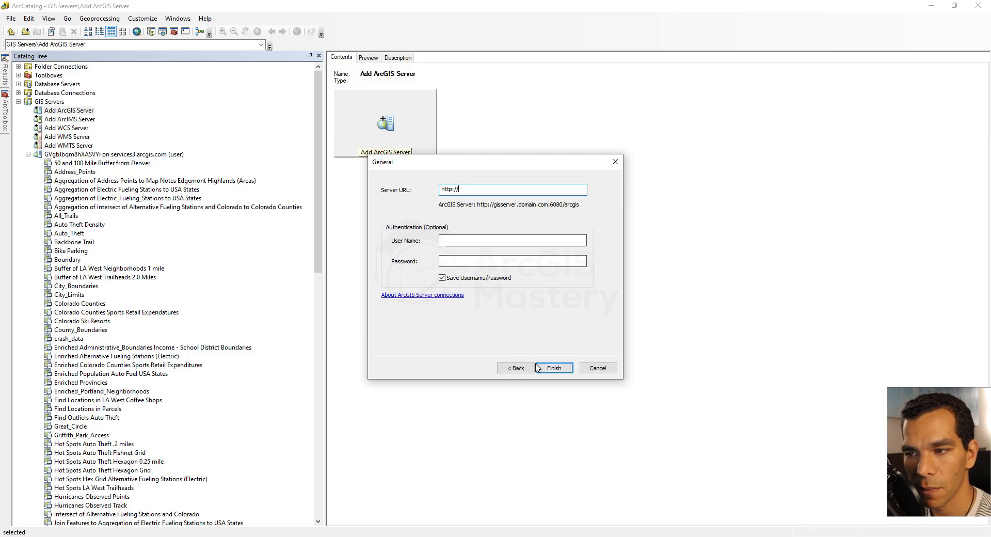
left_click(598, 368)
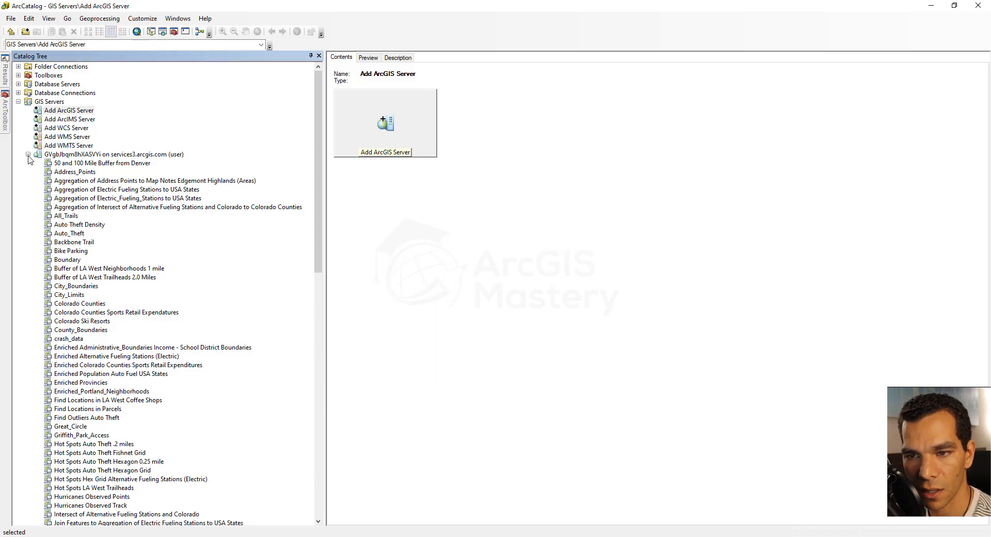
Step: Collapse GIS Servers, check the account sign-in entry, and list the contents of My Hosted Services (AGMOrg)
left_click(18, 102)
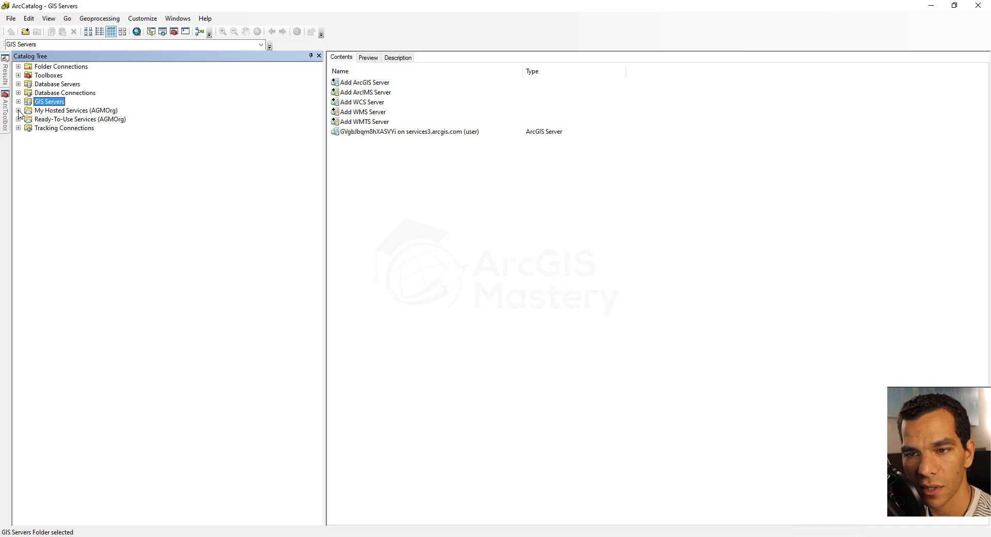
left_click(18, 110)
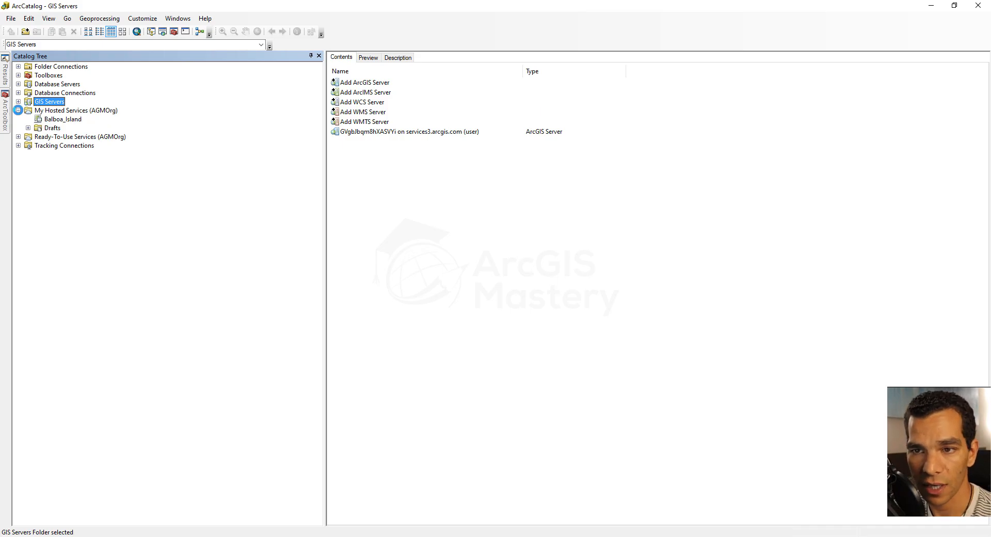
left_click(11, 18)
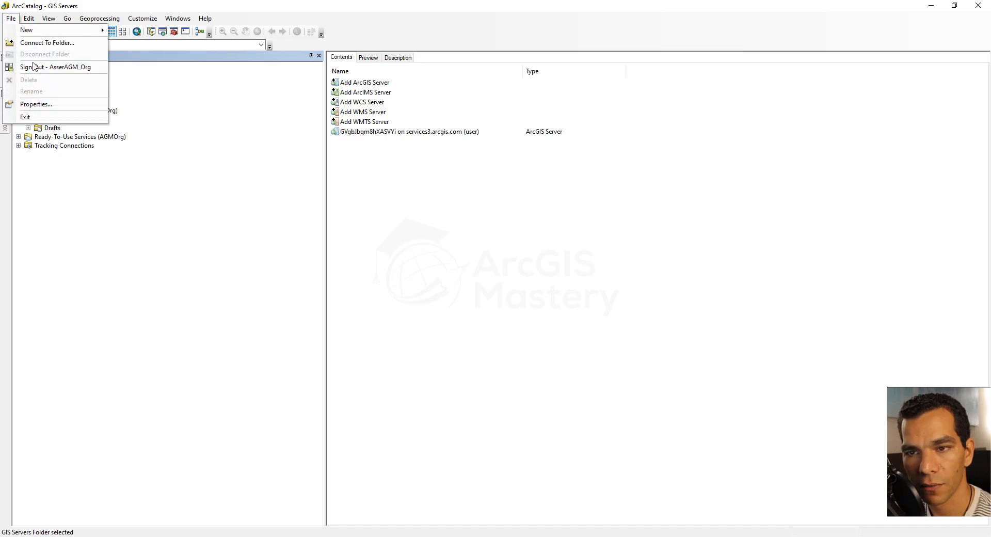
left_click(97, 185)
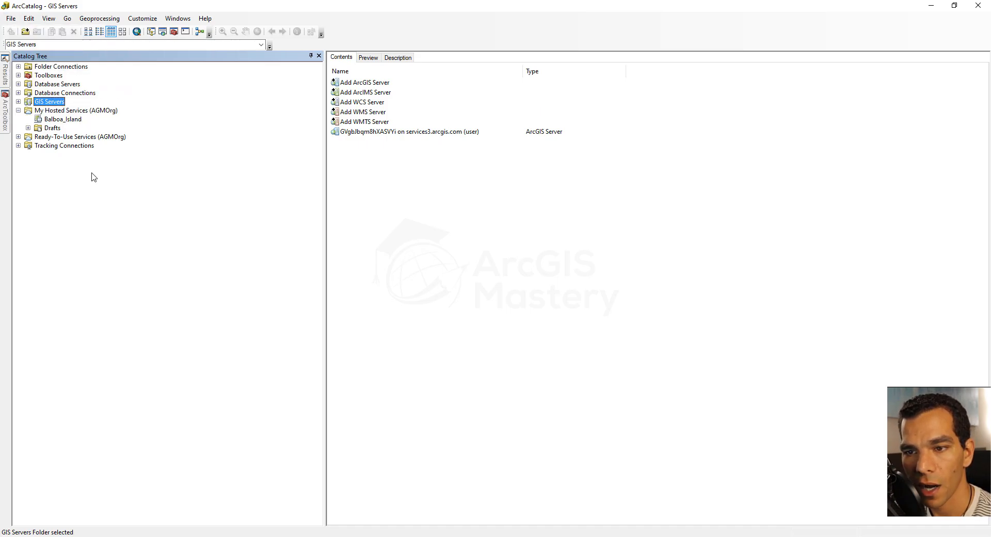
left_click(72, 111)
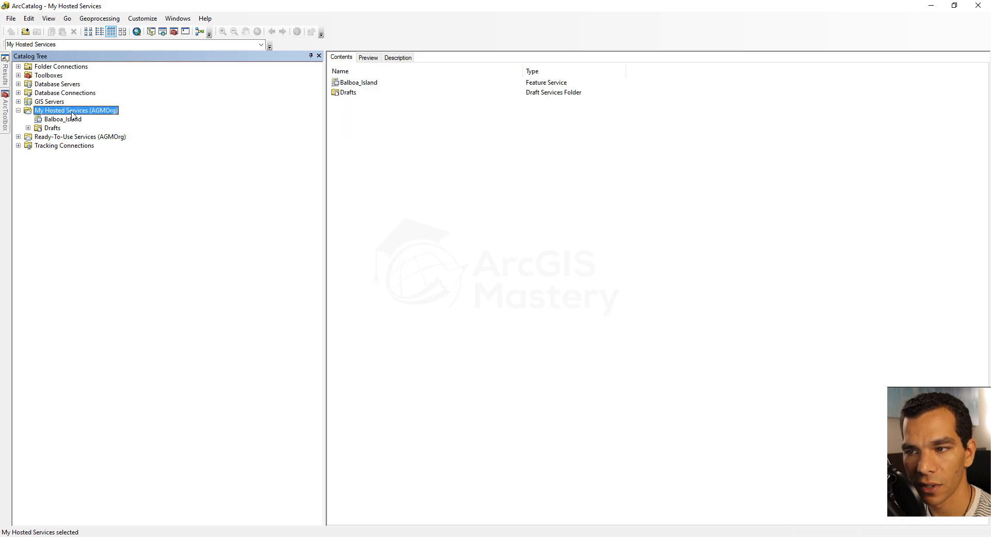
Step: Review the Capabilities and Feature Access settings of the hosted Balboa_Island service, closing its service properties without saving
right_click(358, 87)
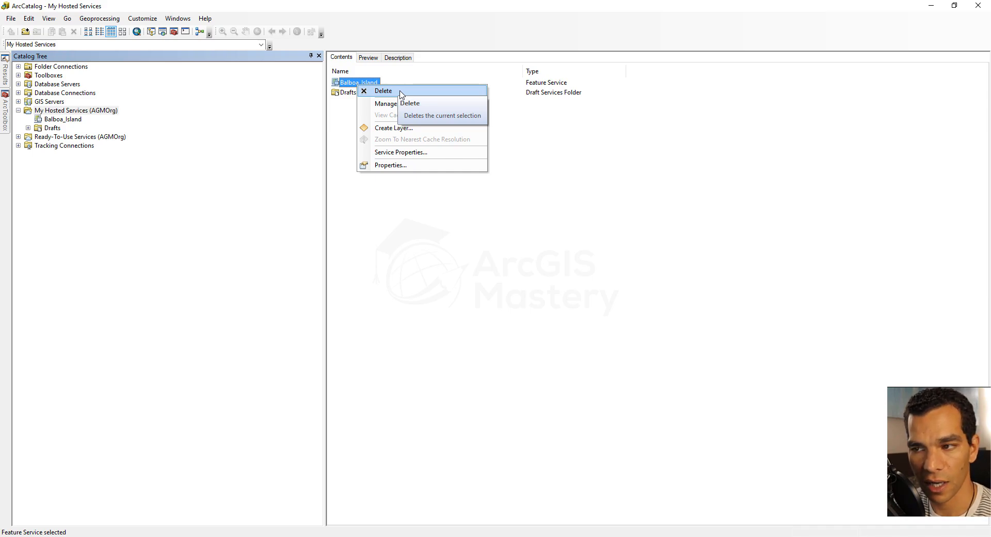
left_click(312, 126)
right_click(354, 86)
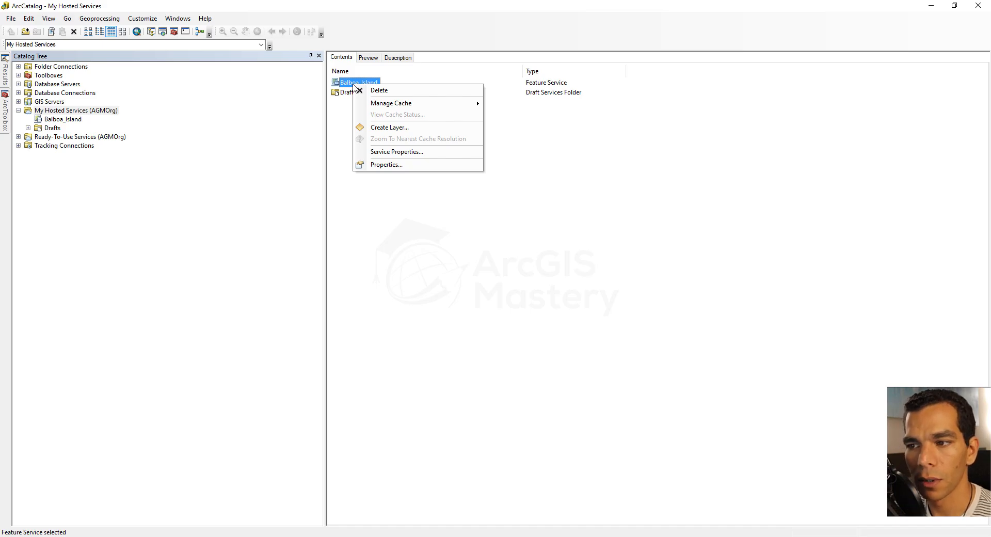
left_click(401, 152)
left_click(337, 152)
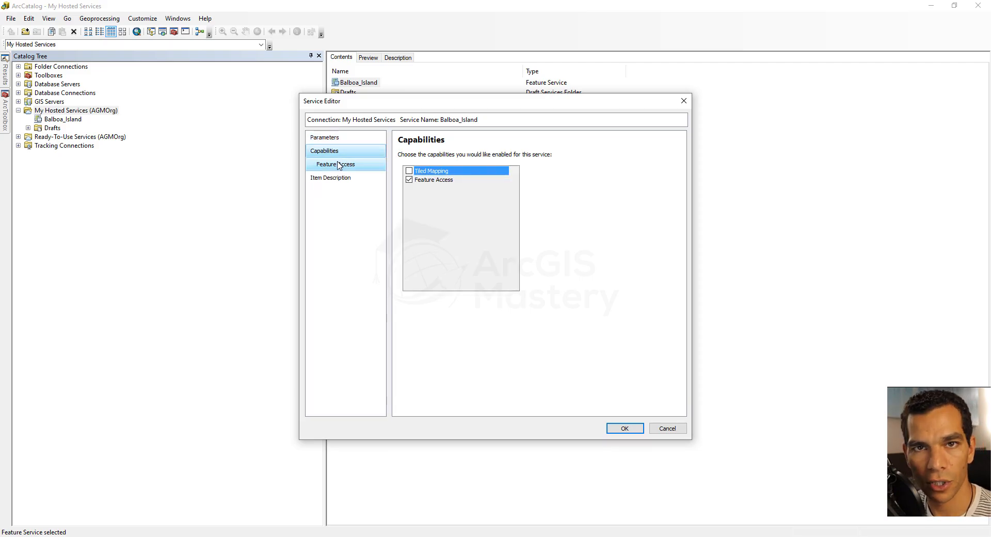
left_click(339, 165)
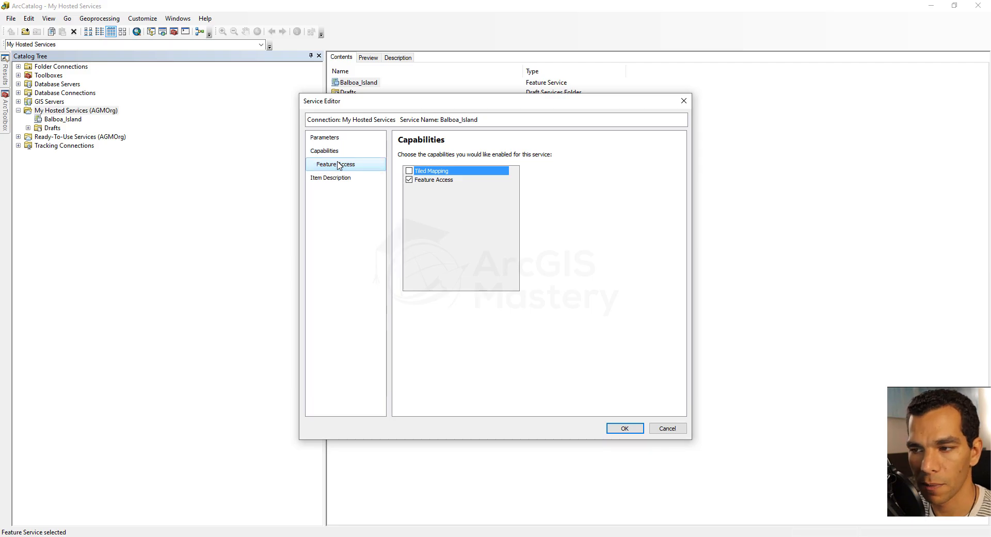
left_click(665, 427)
Step: Collapse My Hosted Services and expand Ready-To-Use Services (AGMOrg) in the Catalog Tree
left_click(19, 110)
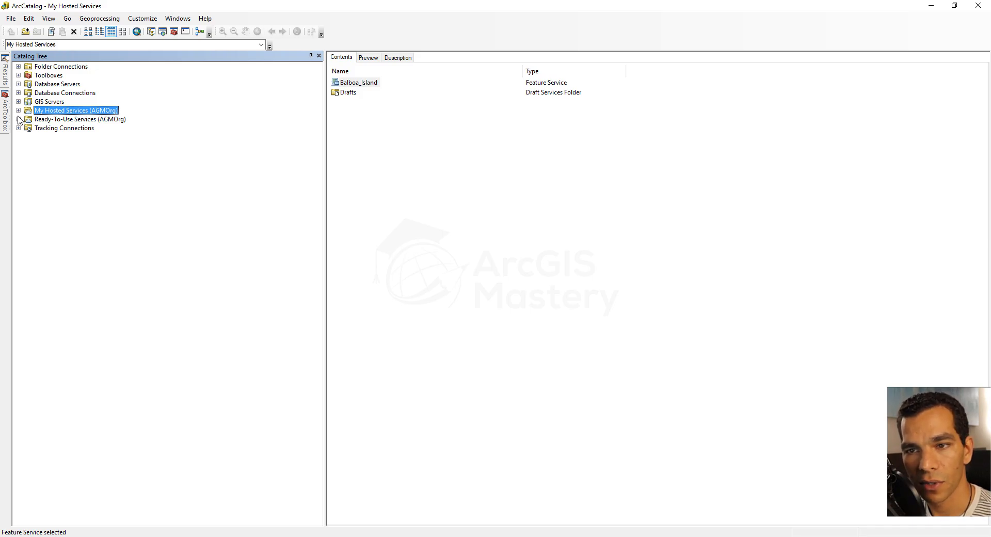
left_click(19, 119)
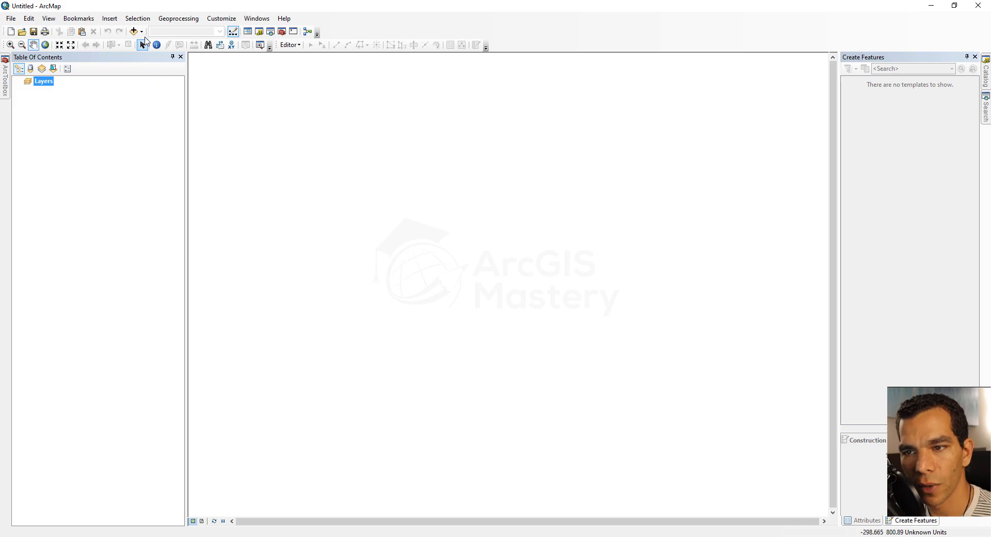
Step: Switch to ArcMap and inspect the add-in loading options in the Add-In Manager
left_click(143, 32)
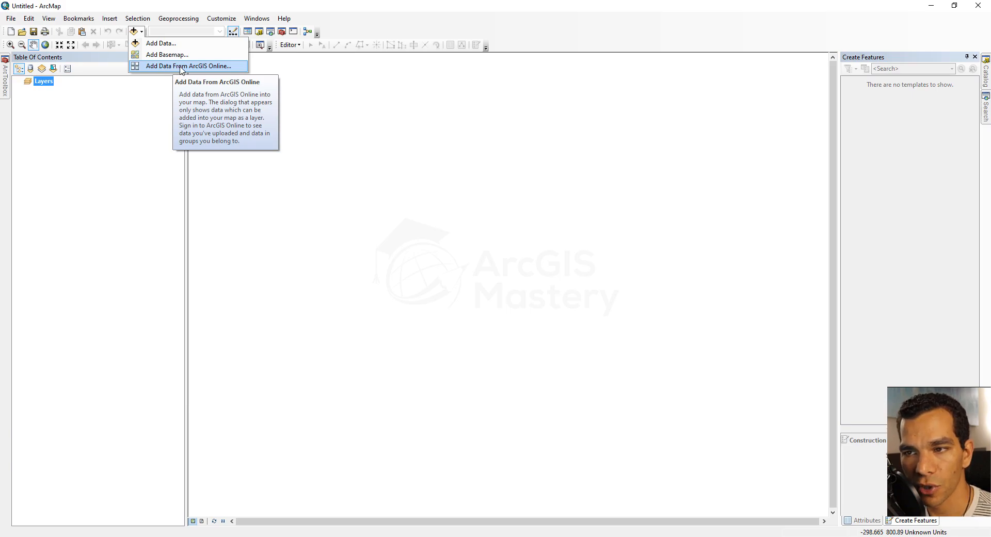
left_click(227, 18)
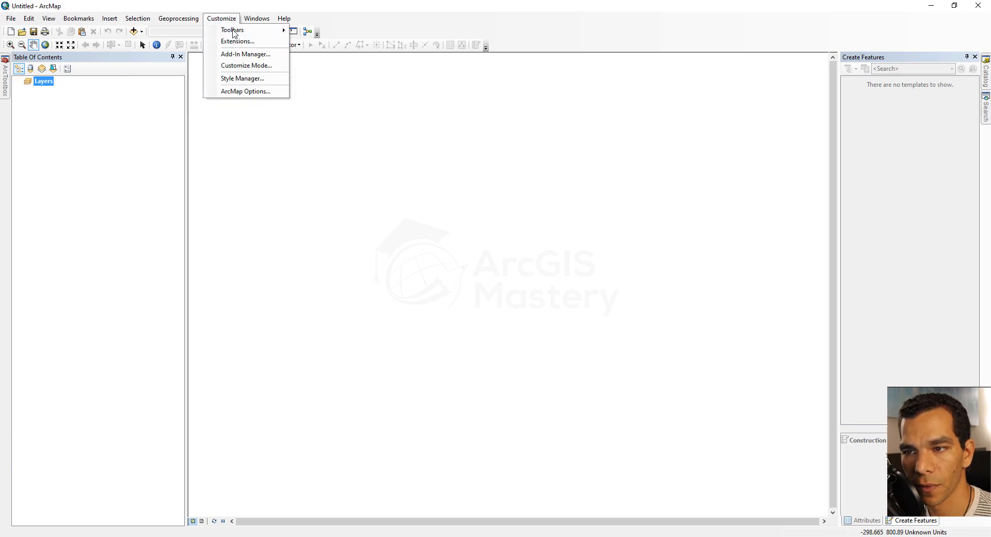
left_click(264, 54)
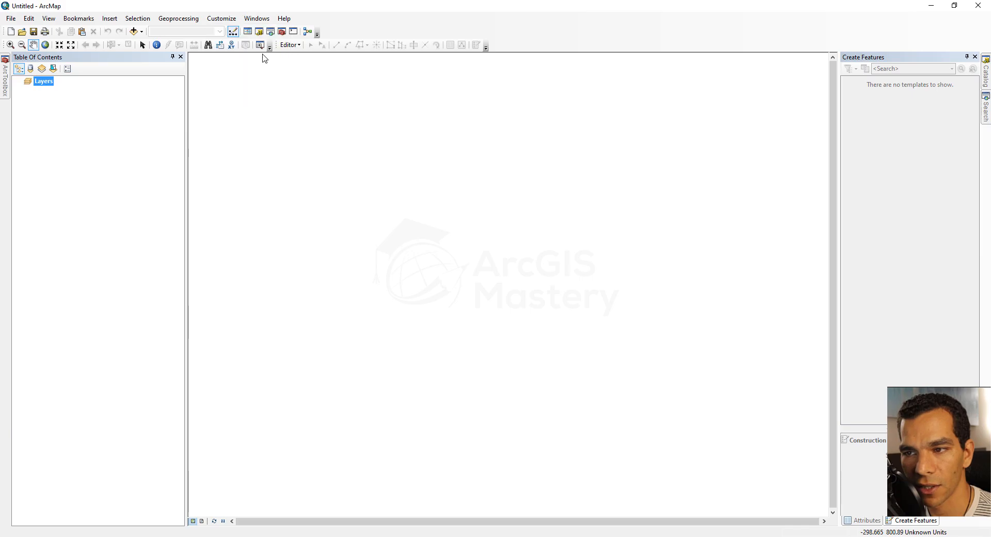
left_click(397, 186)
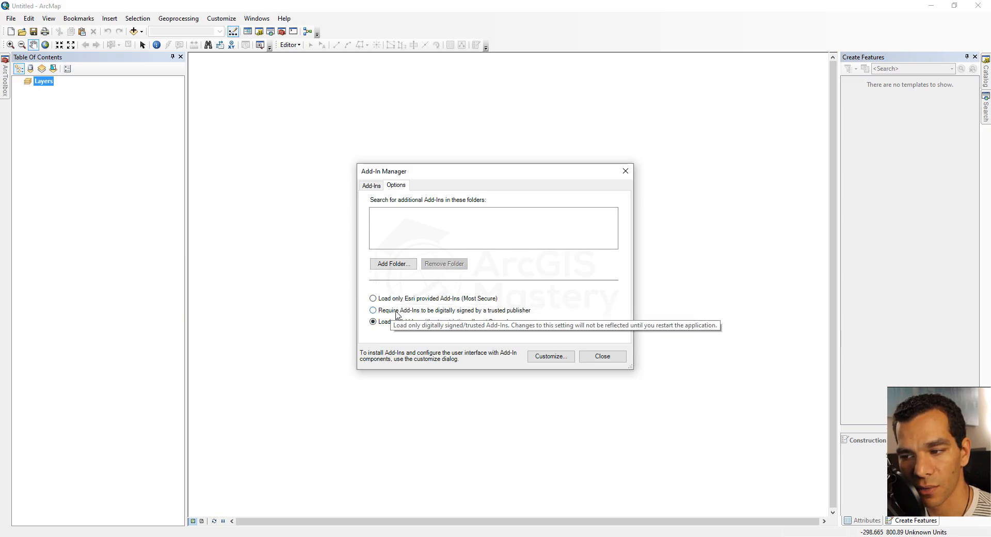
left_click(597, 357)
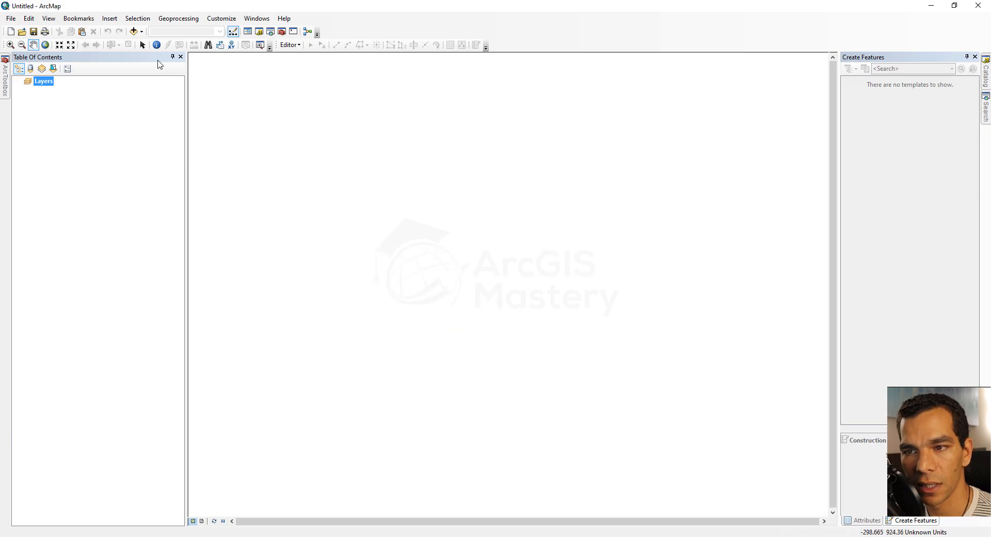
Step: Search ArcGIS Online data for "traffic" without restricting the search to AGMOrg
left_click(141, 32)
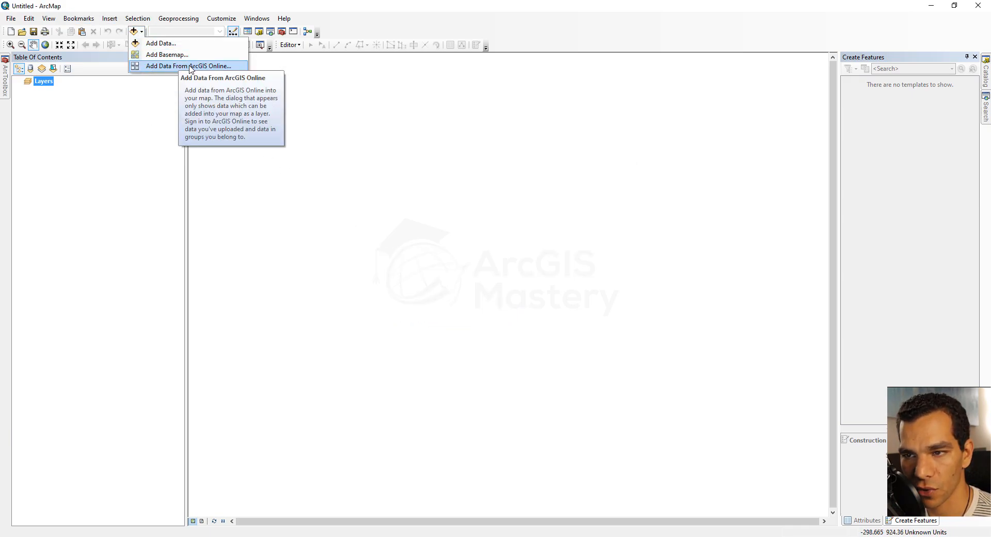
left_click(191, 67)
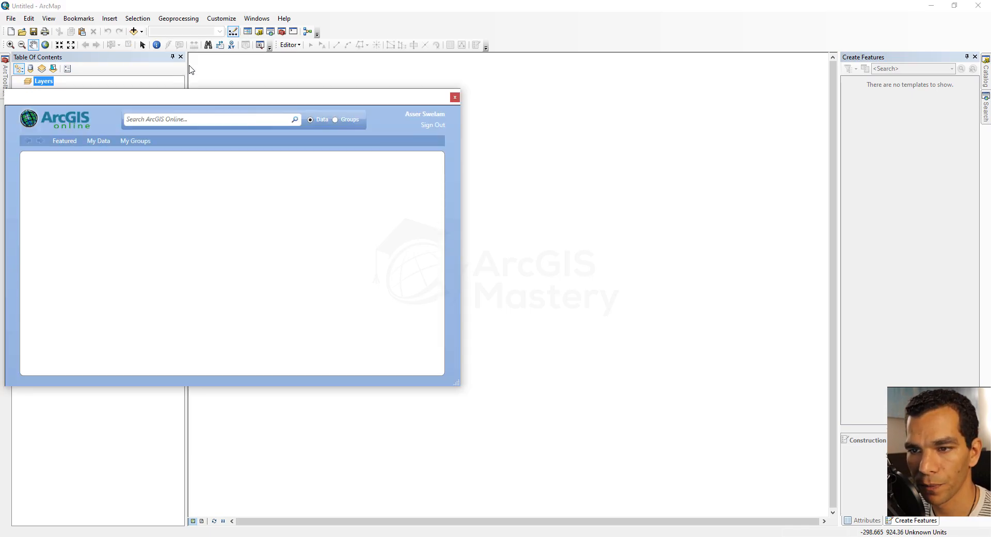
left_click(207, 120)
type("tr")
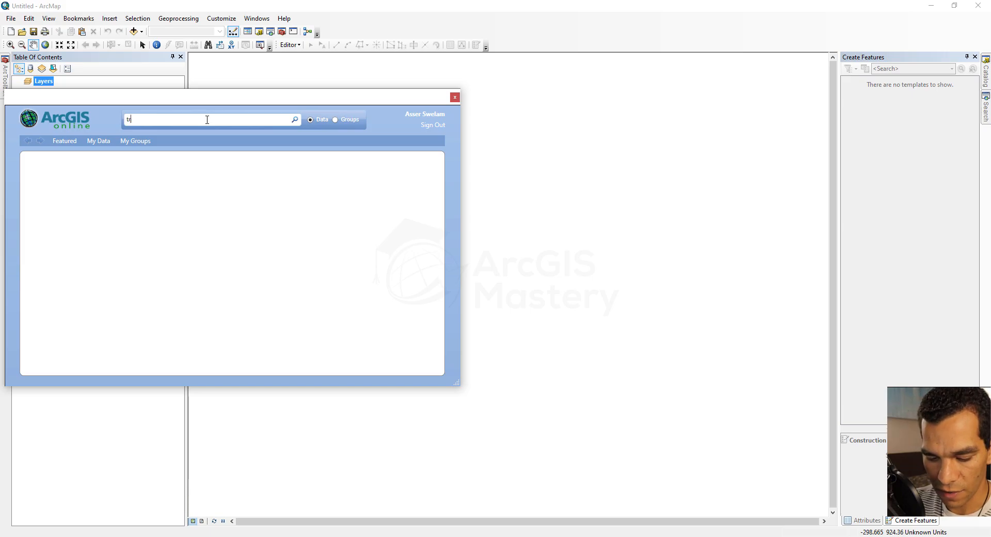
type("affic")
key("Return")
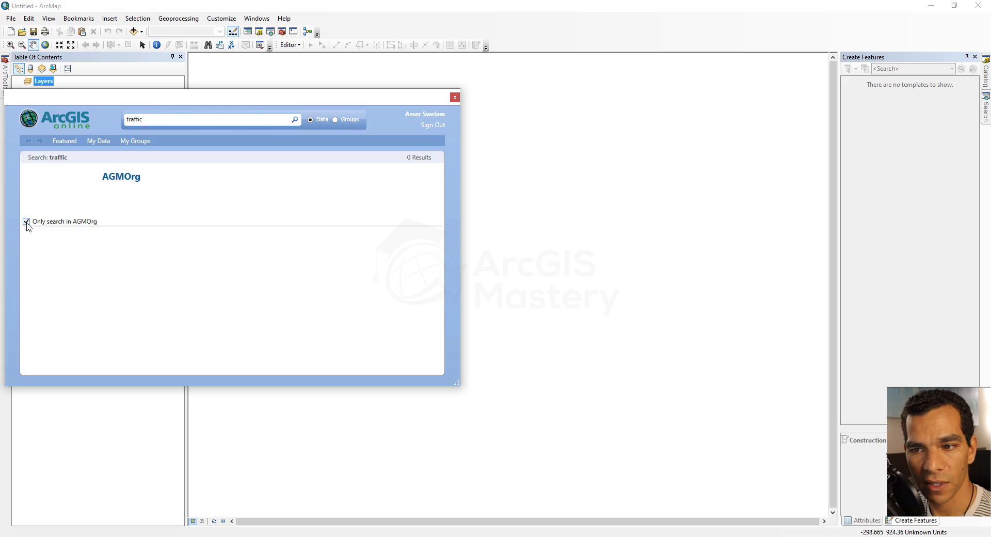
key("Return")
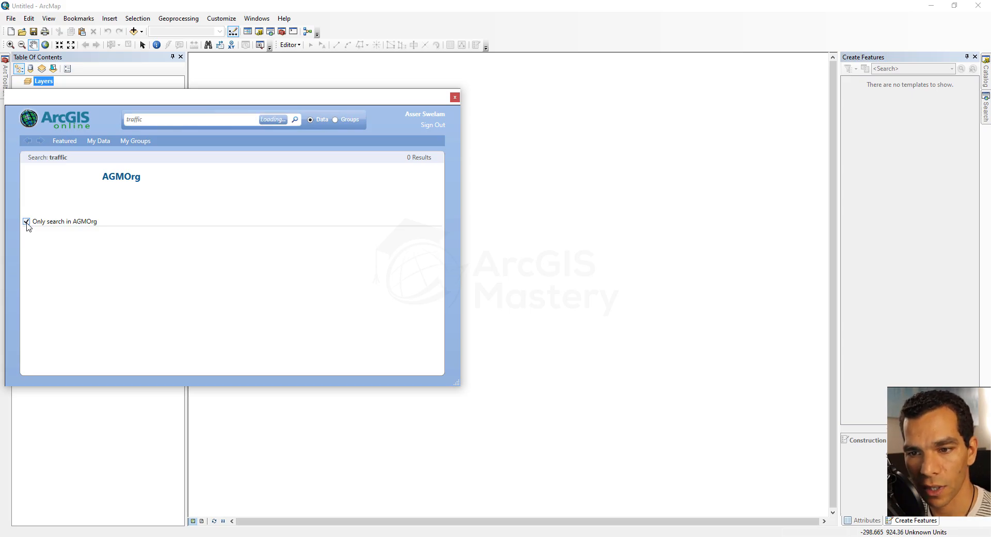
left_click(26, 222)
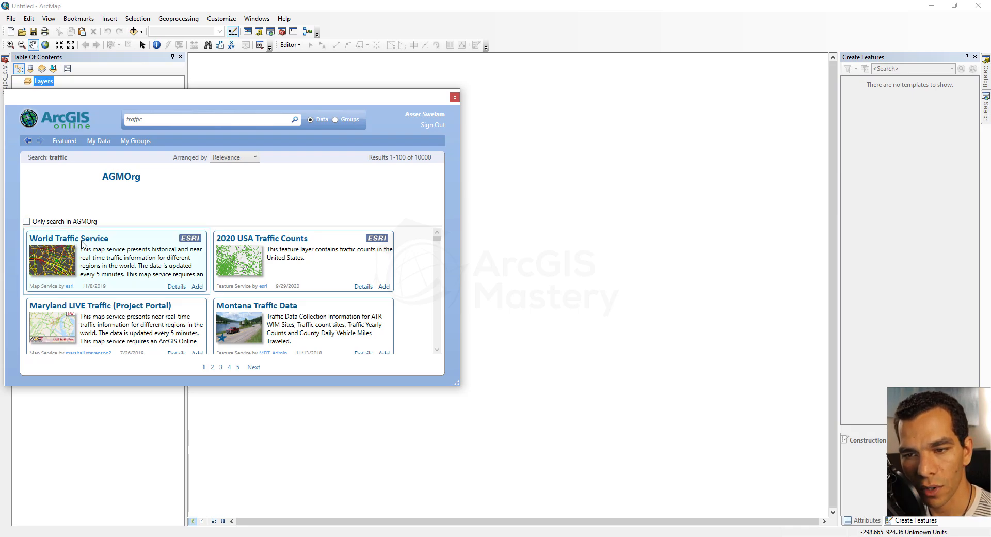
Step: Add World Traffic Service to the map, expand its sublayers and zoom to North America
left_click(71, 265)
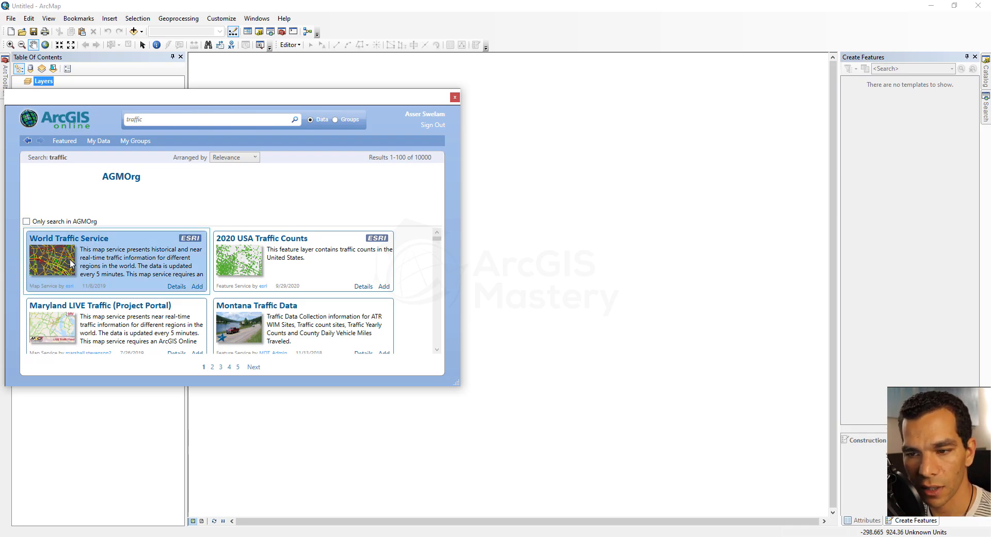
left_click(196, 287)
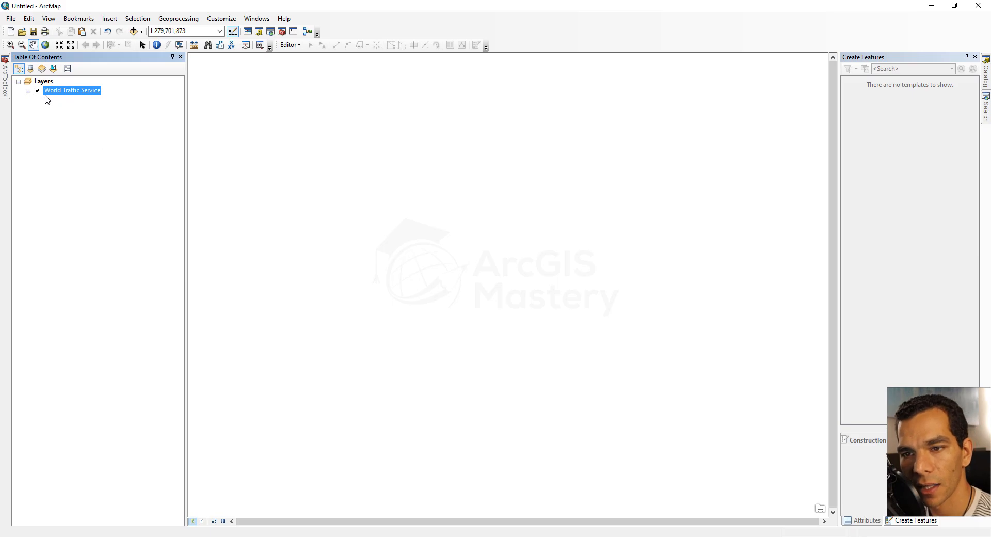
left_click(28, 91)
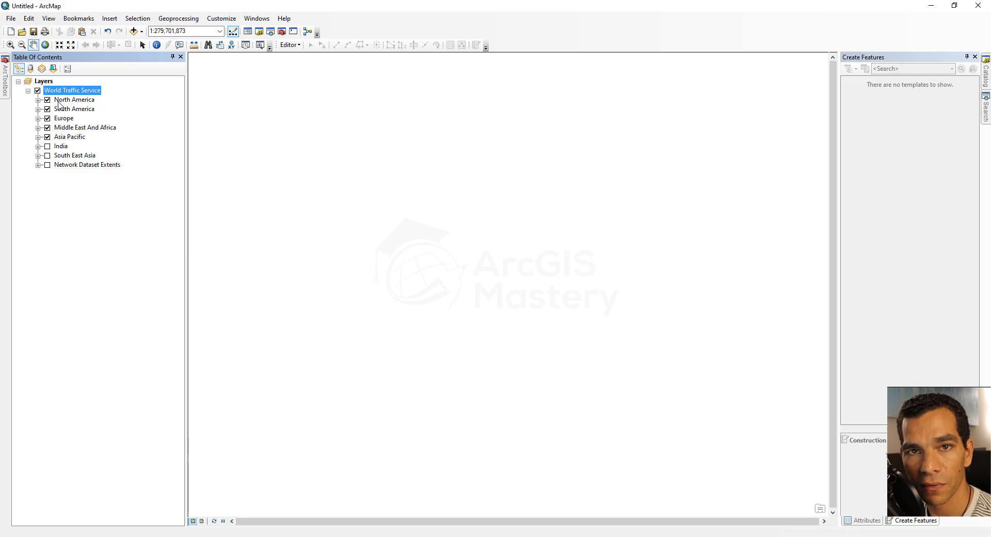
right_click(72, 102)
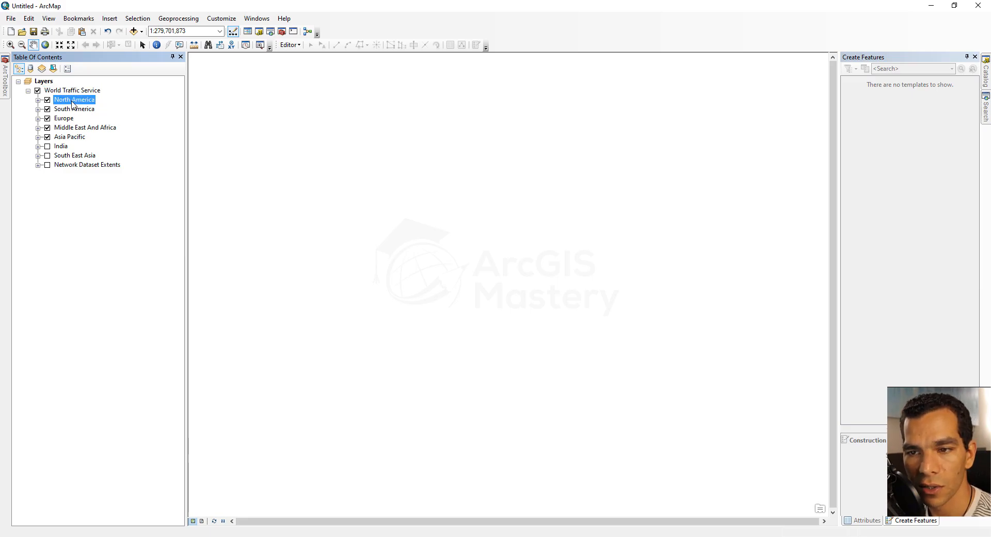
left_click(99, 109)
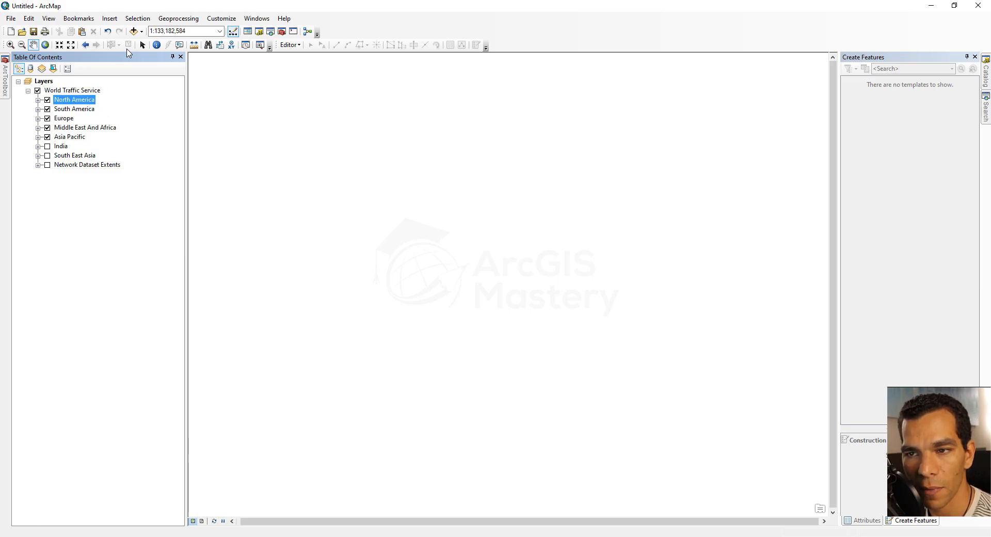
Step: Add the World Street Map basemap beneath the traffic layers
left_click(142, 32)
left_click(170, 54)
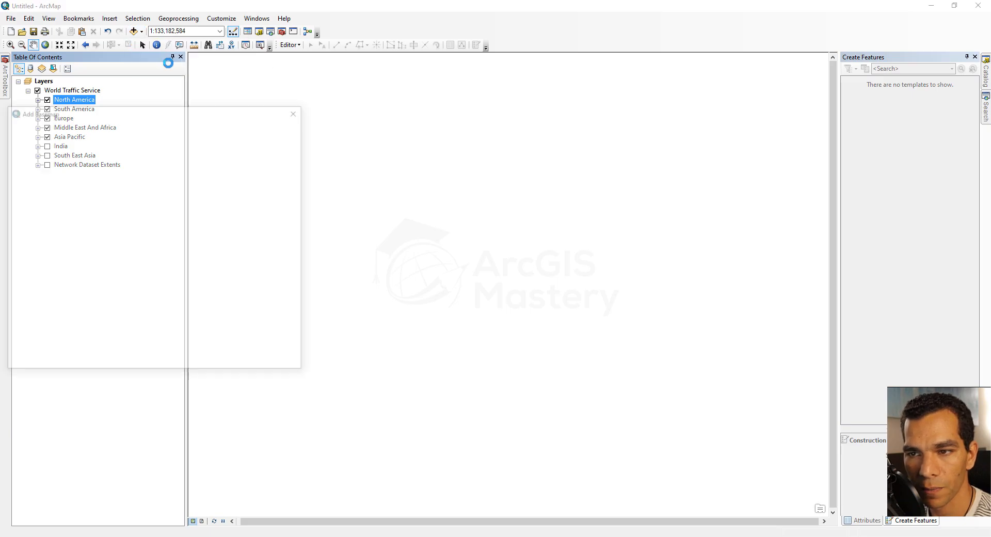
scroll(51, 258, "down", 3)
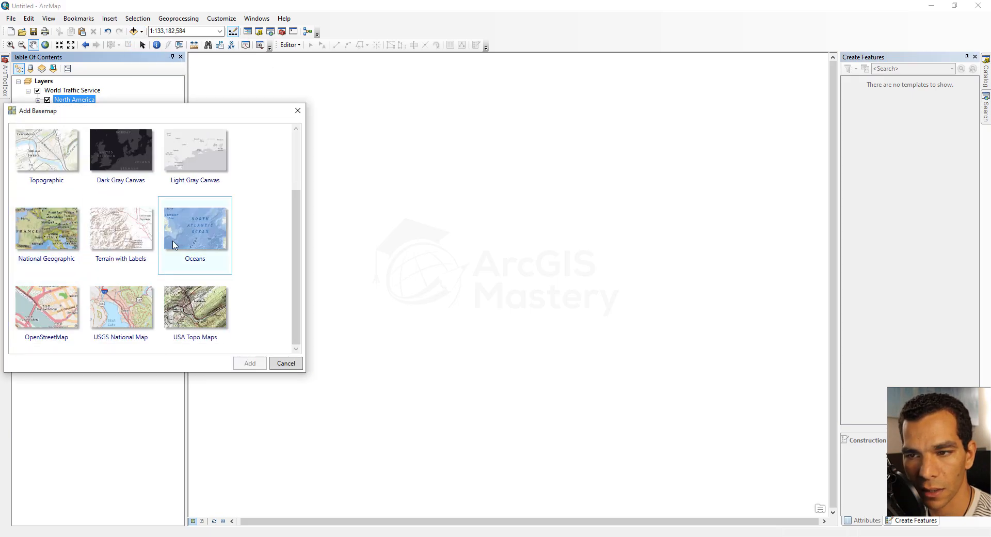
scroll(207, 217, "up", 3)
double_click(214, 168)
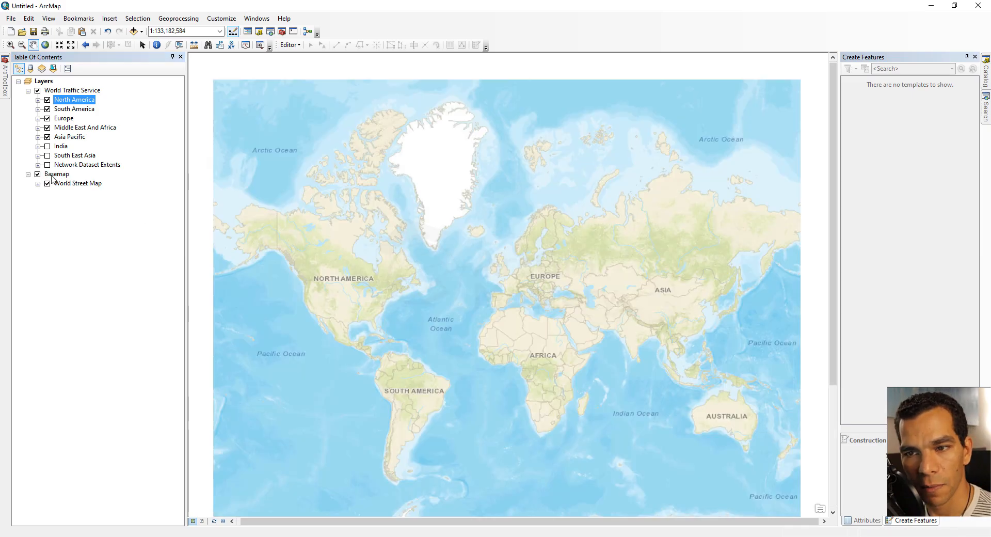
Step: Expand North America Traffic Incidents and zoom to a scale that makes the Traffic Incidents Overview layer visible
left_click(38, 101)
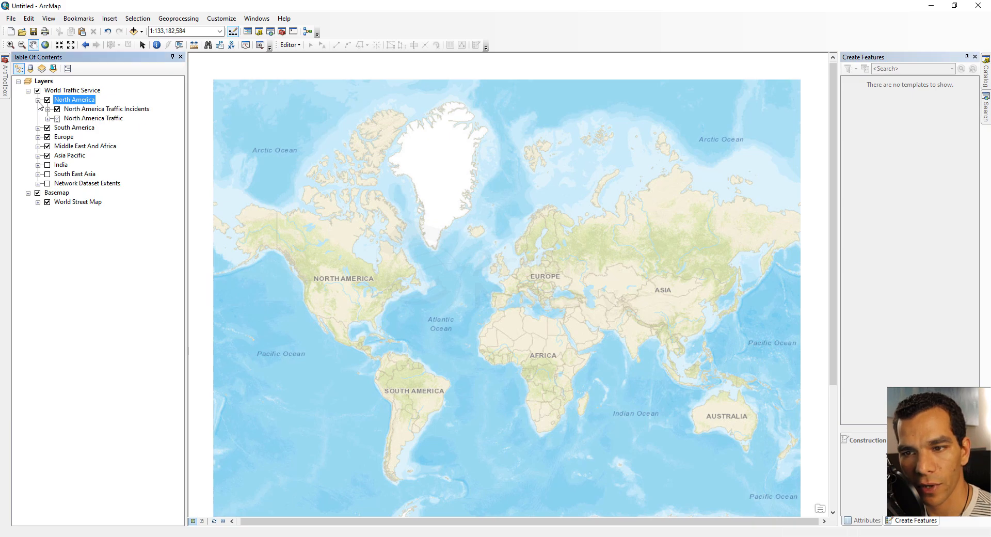
left_click(48, 109)
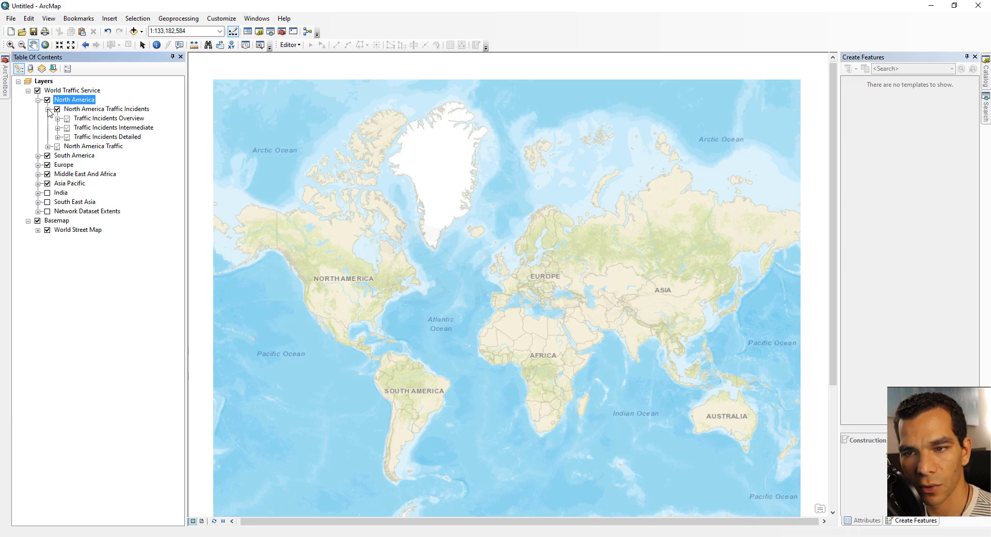
right_click(80, 118)
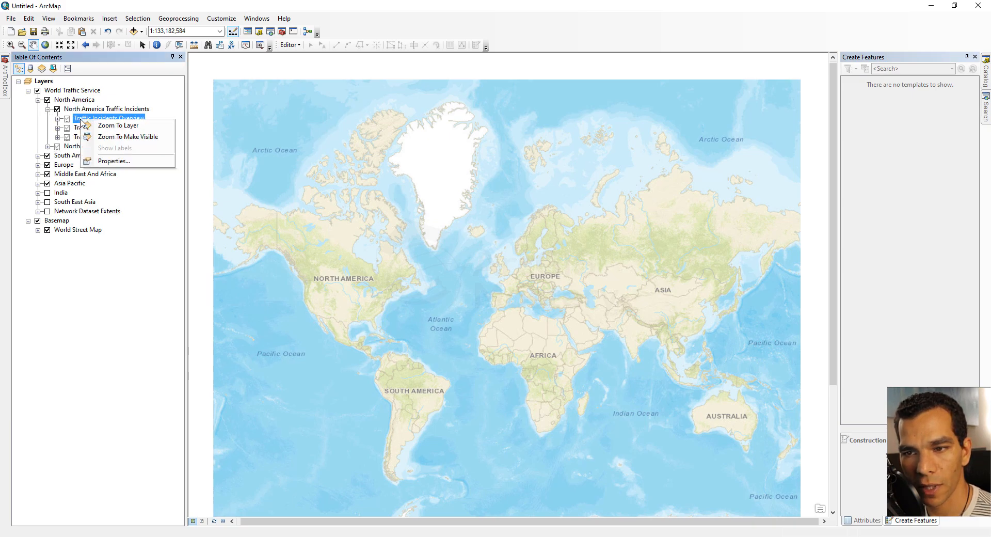
left_click(136, 137)
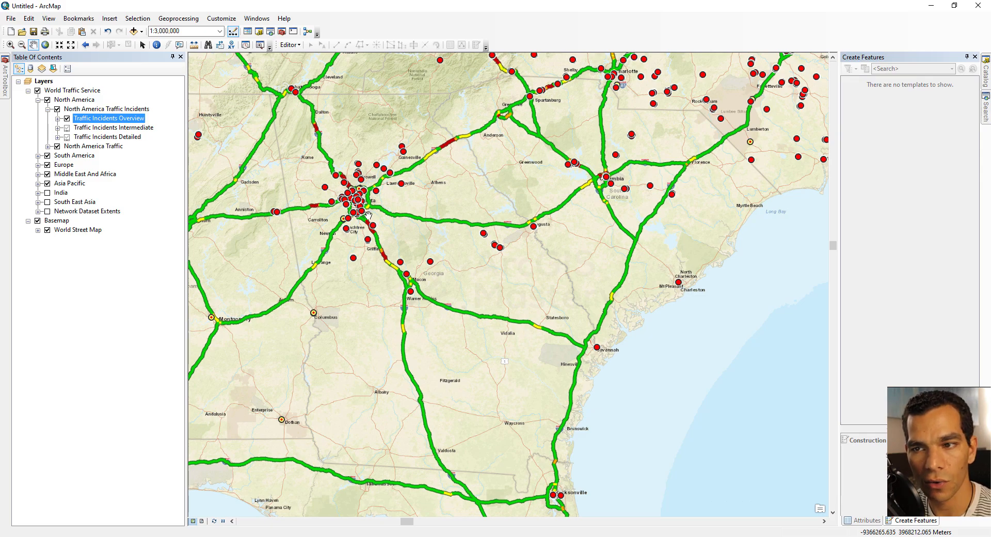
Step: Add the Balboa_Island feature service from the account's own ArcGIS Online data and zoom the map to it
left_click(141, 31)
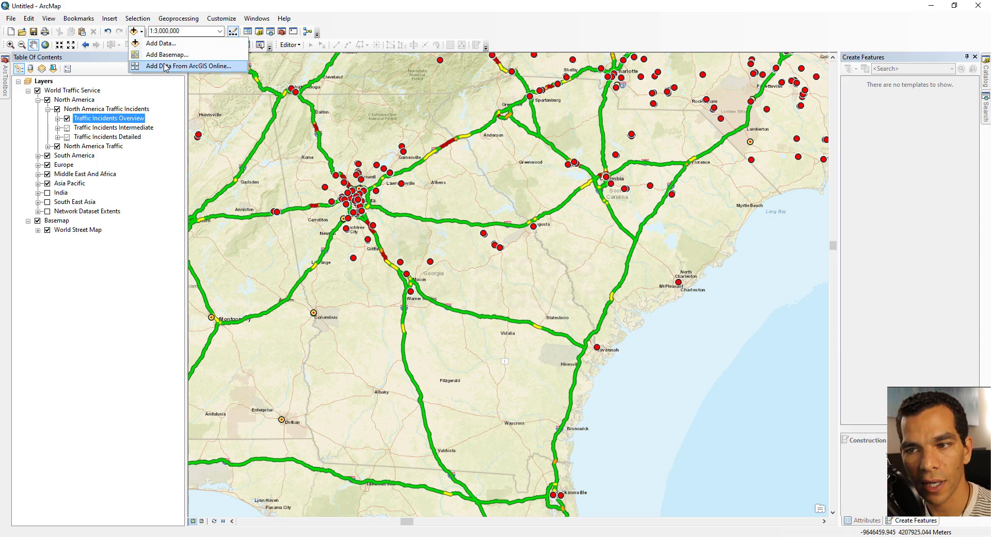
left_click(166, 66)
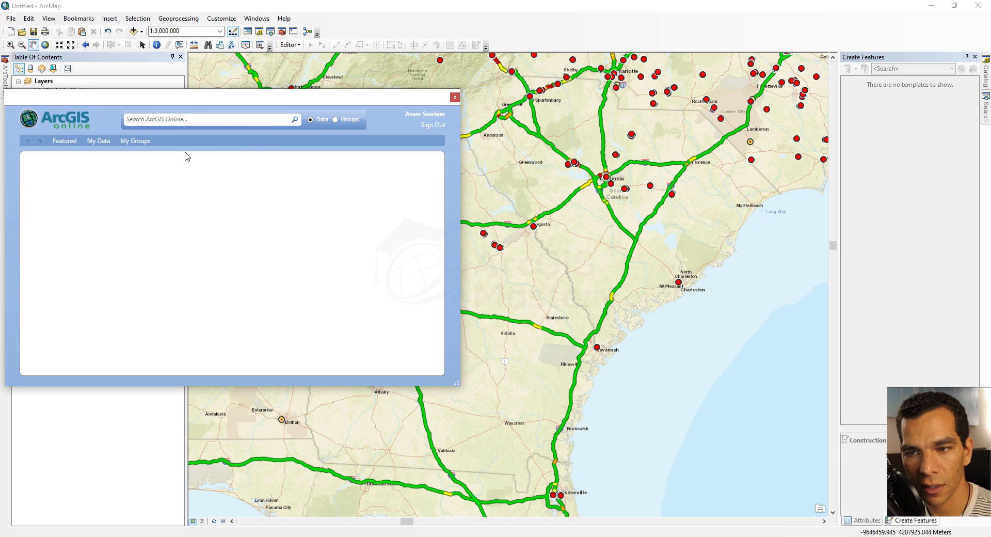
left_click(92, 142)
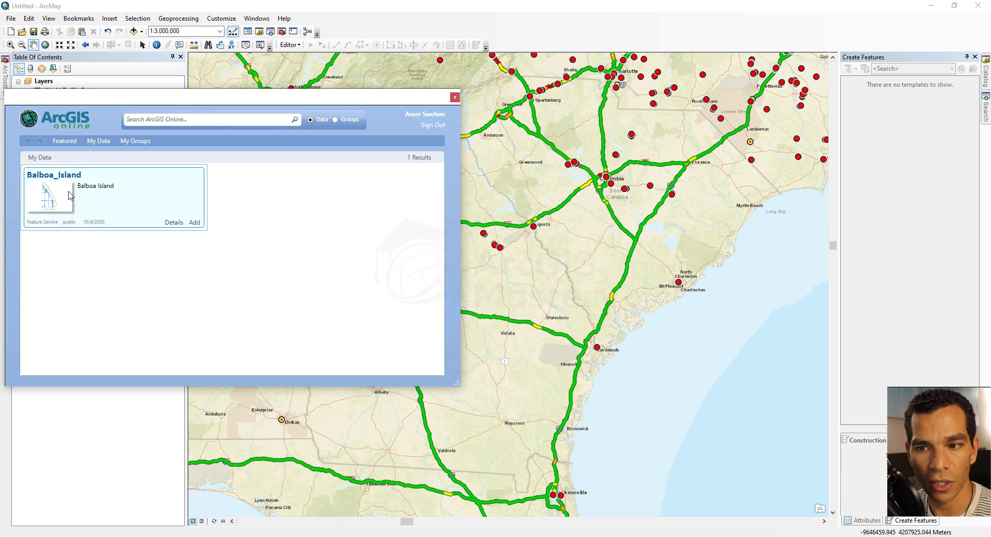
left_click(193, 223)
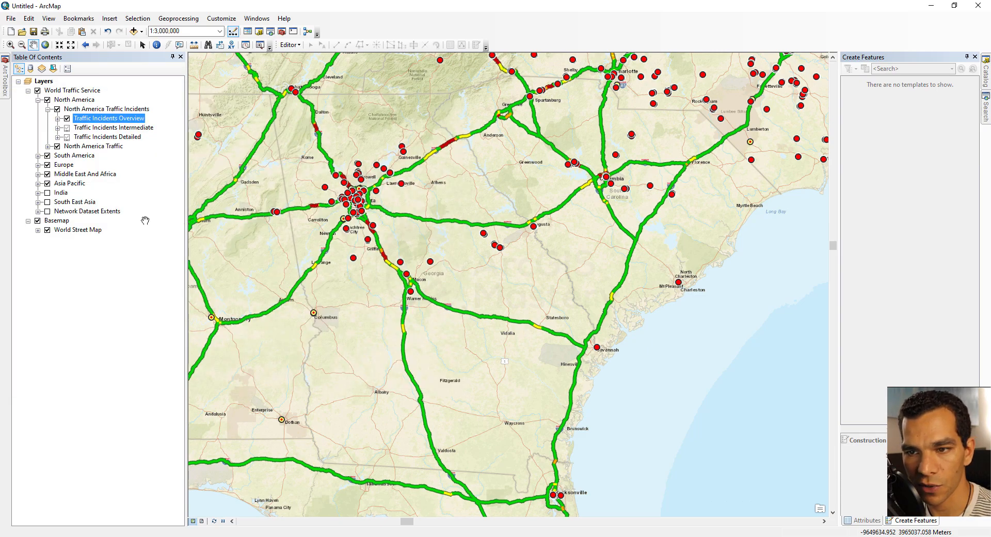
right_click(68, 92)
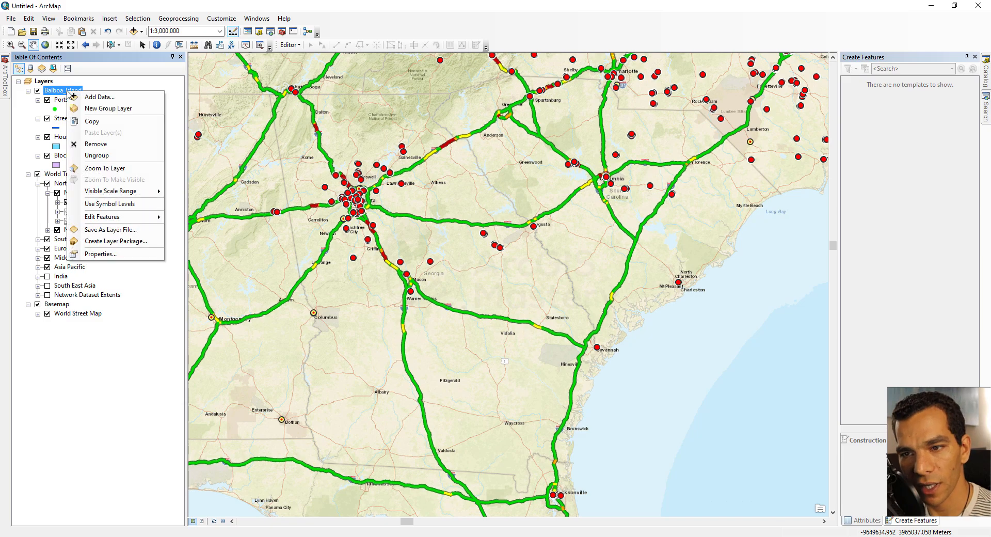
left_click(109, 168)
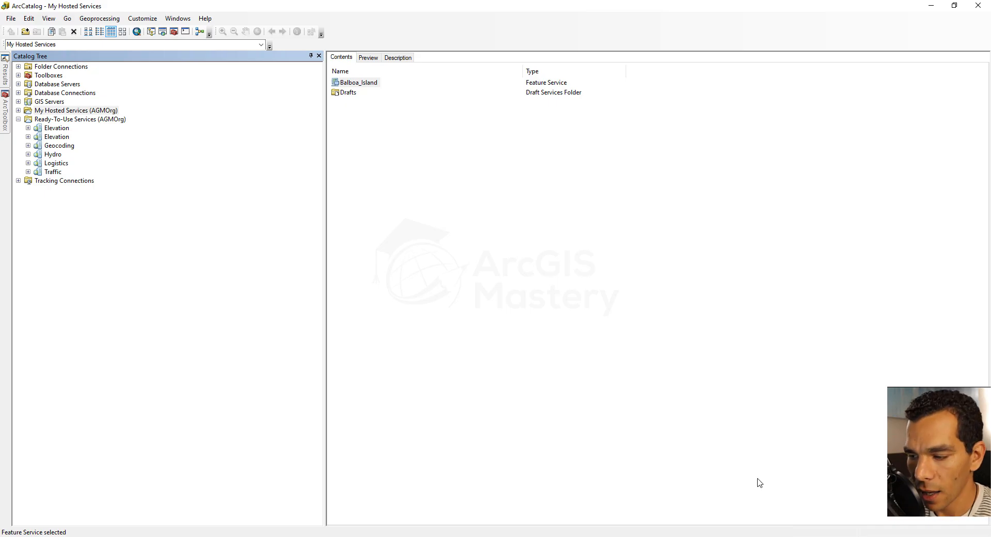
Step: Switch to the Word document containing the ArcGIS Server services URL
key("alt+Tab")
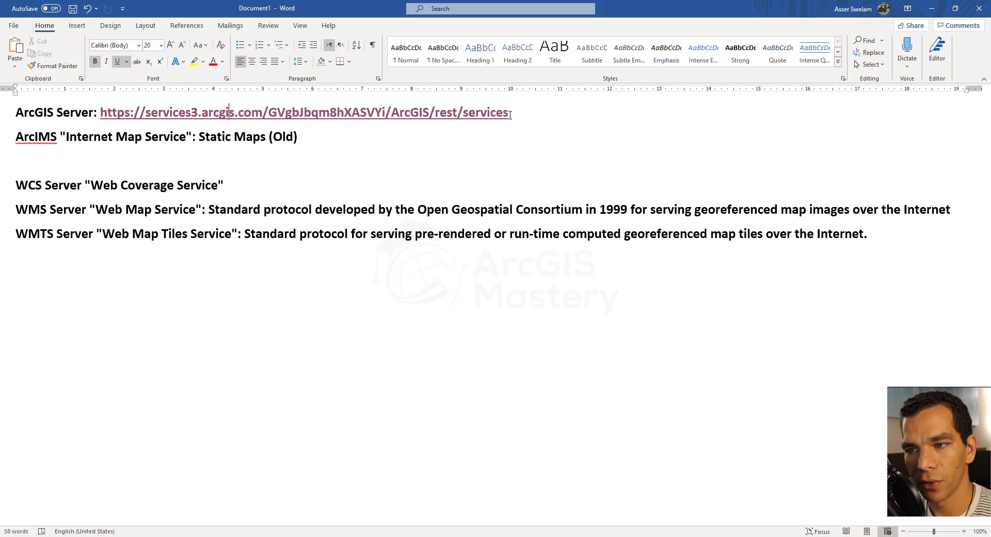